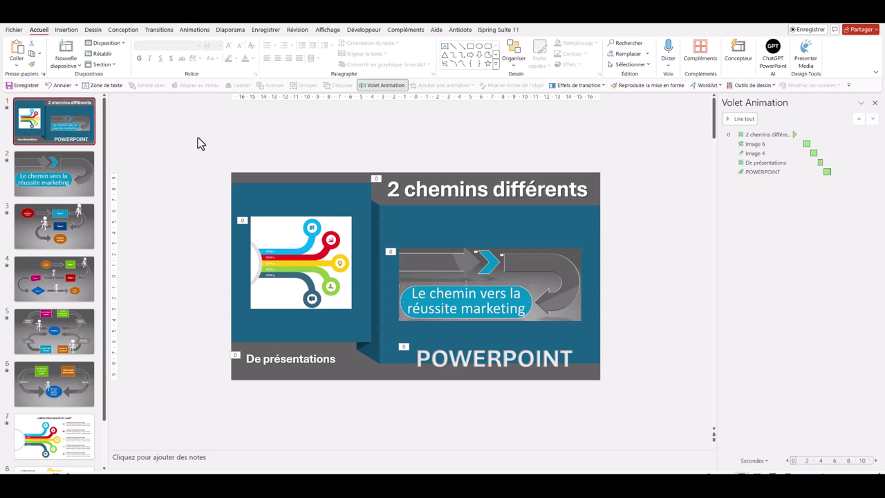
Create a new blank presentation and give its first slide the Vide layout
left_click(13, 30)
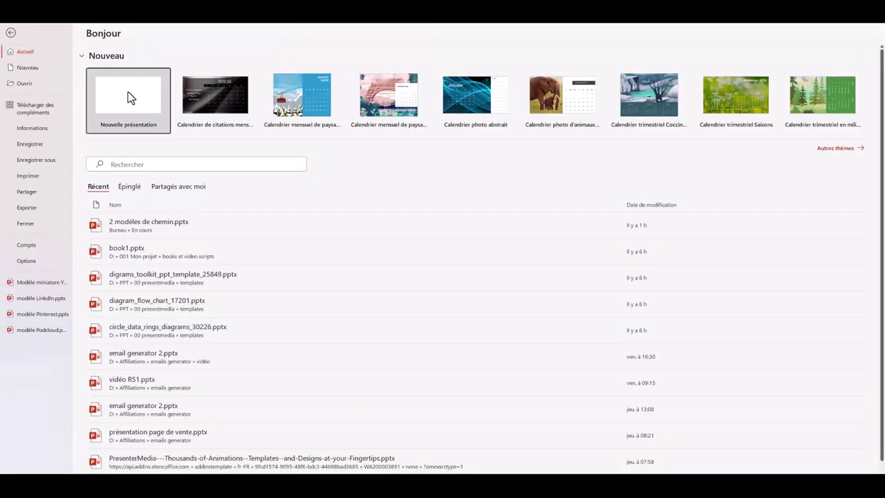
left_click(128, 97)
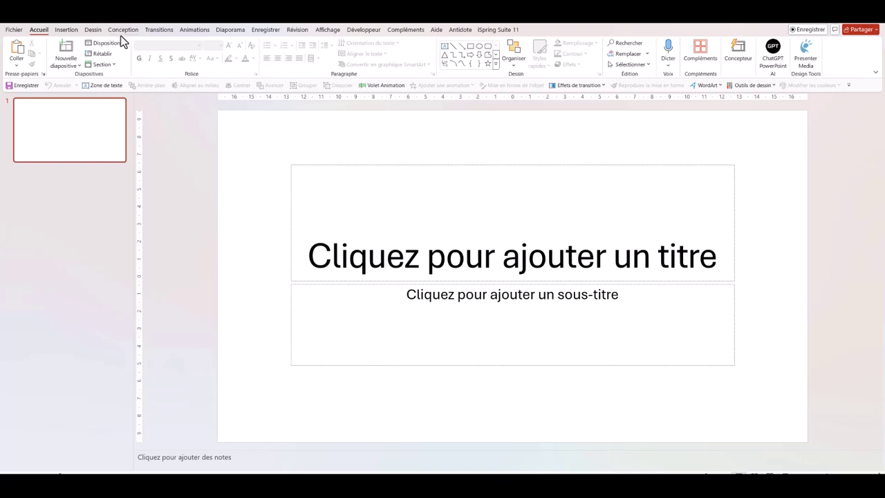
left_click(122, 42)
left_click(99, 190)
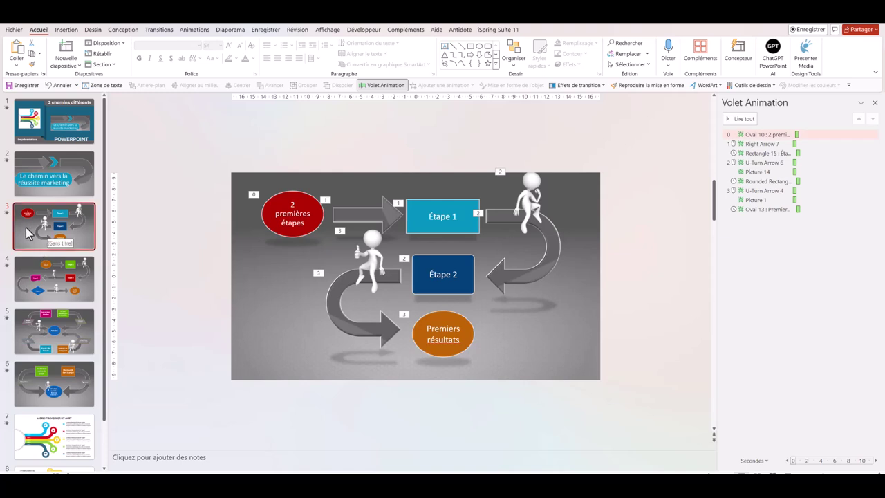
Copy slide 3 of the path-diagram presentation
left_click(334, 477)
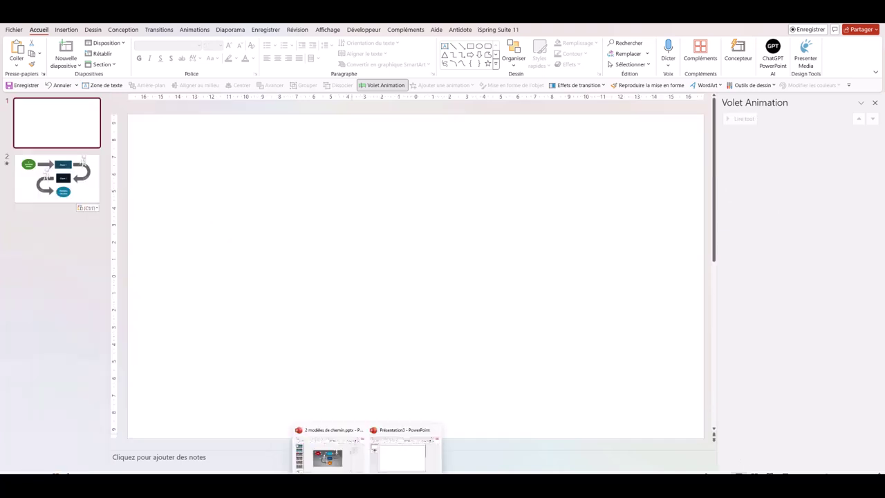
left_click(351, 467)
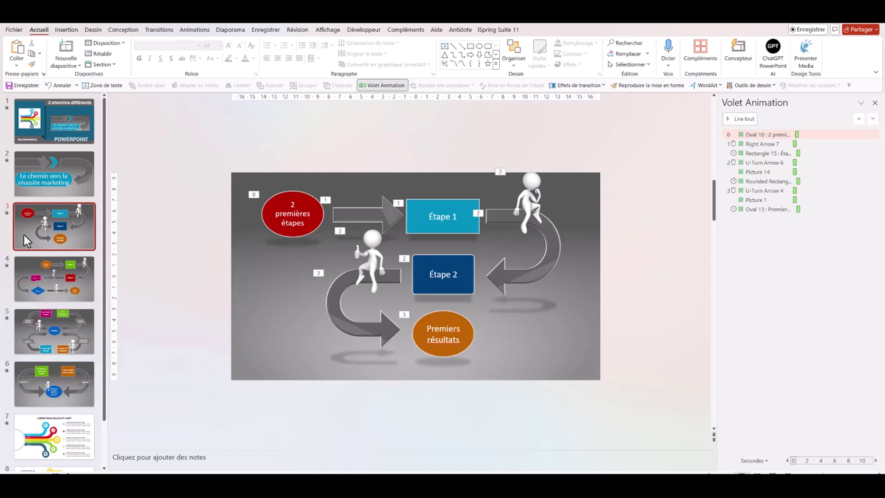
right_click(17, 237)
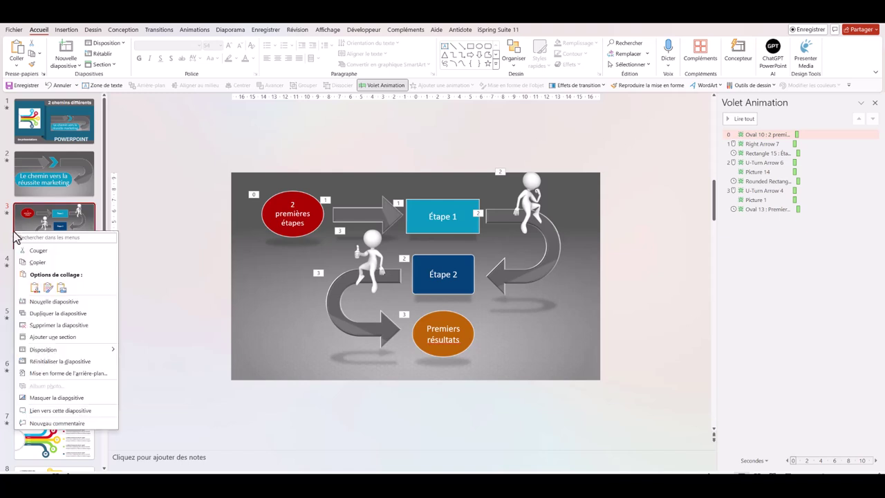
left_click(38, 263)
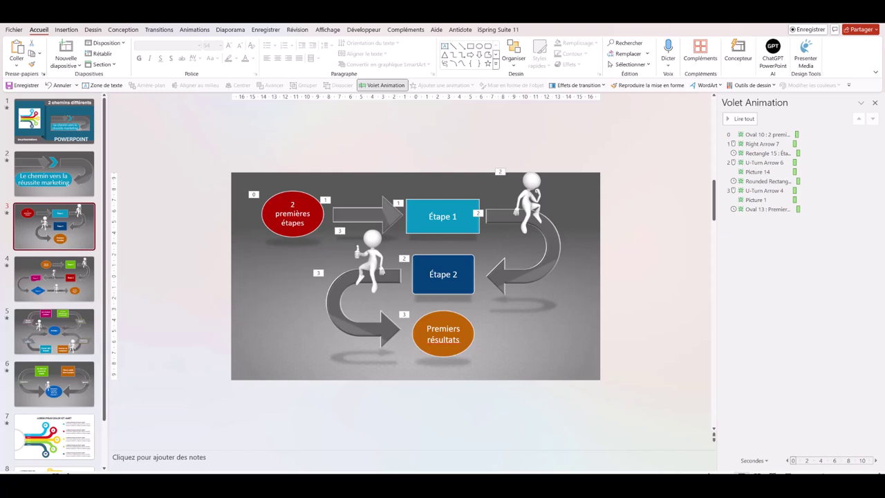
Paste it into the new presentation with source formatting and delete the empty first slide
key("ctrl+n")
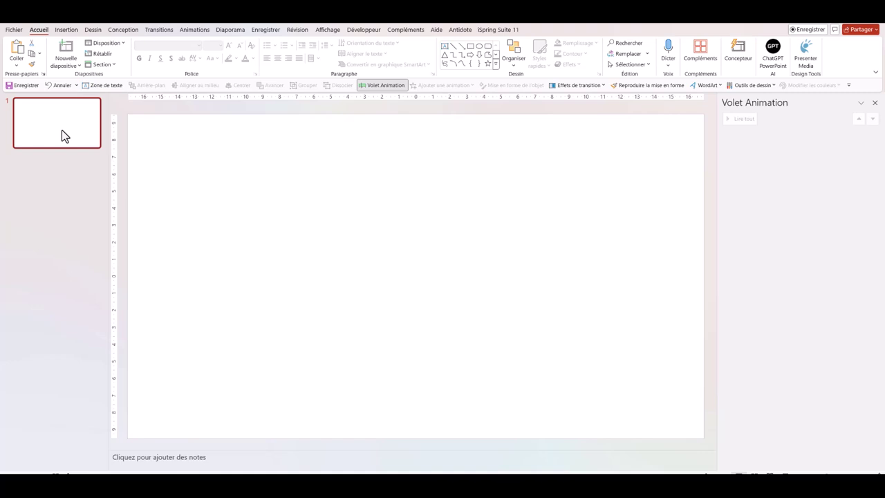
right_click(62, 134)
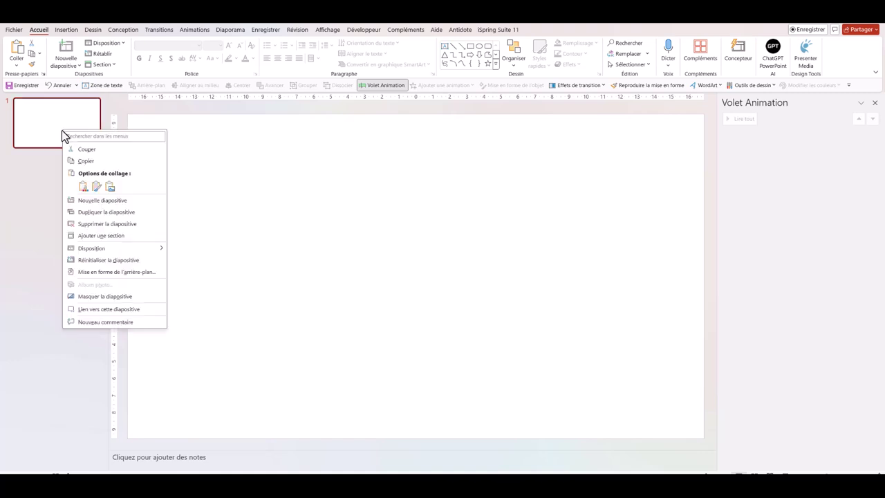
left_click(96, 187)
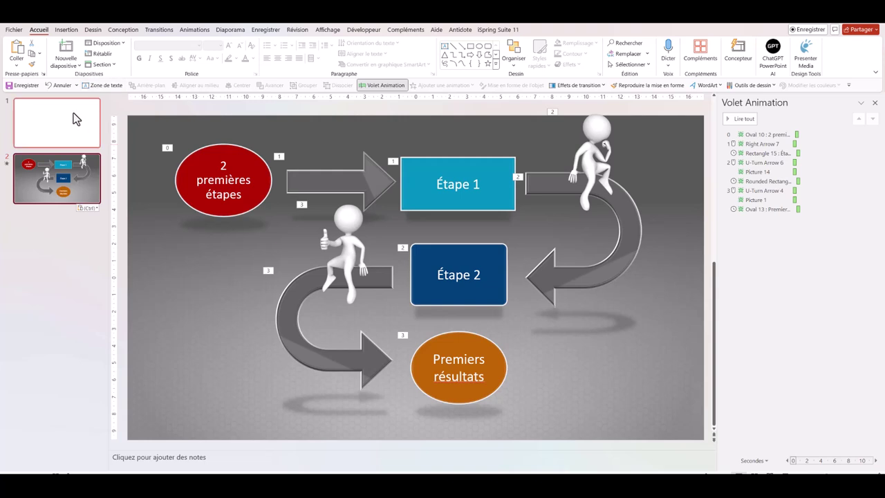
left_click(74, 113)
key("Delete")
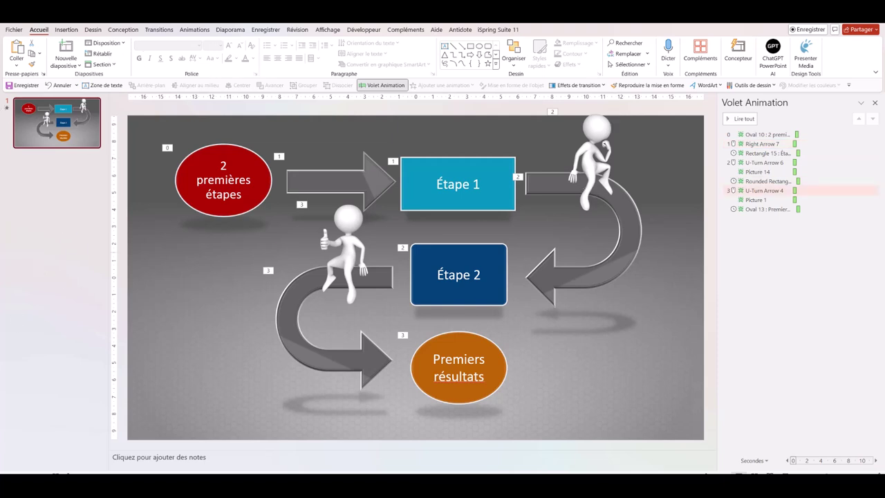
Give the 2 premières étapes oval a light green fill and a light-blue outline
left_click(238, 161)
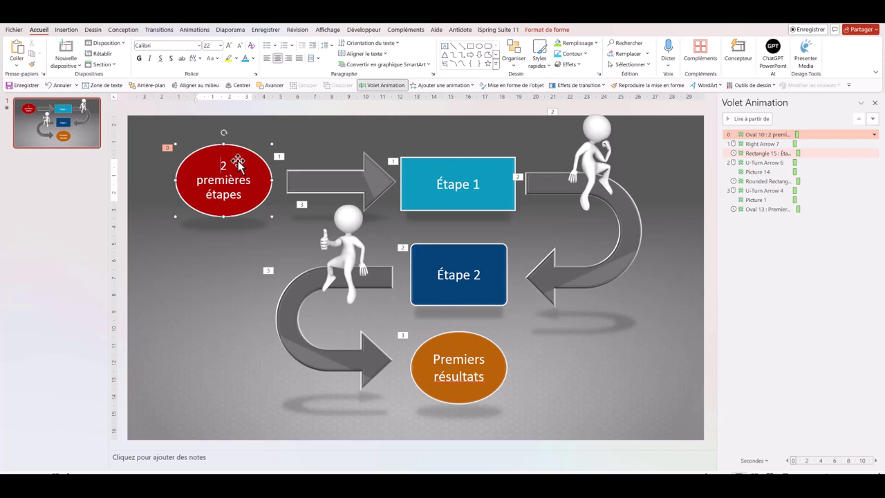
left_click(597, 42)
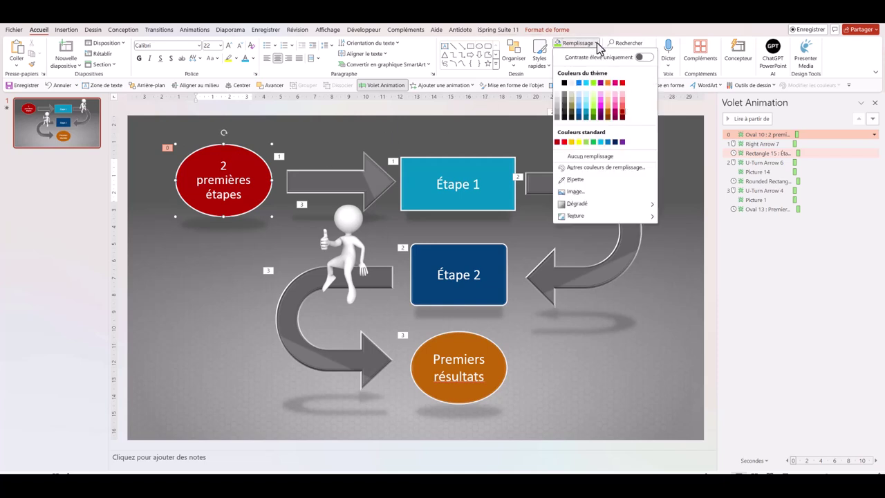
left_click(593, 107)
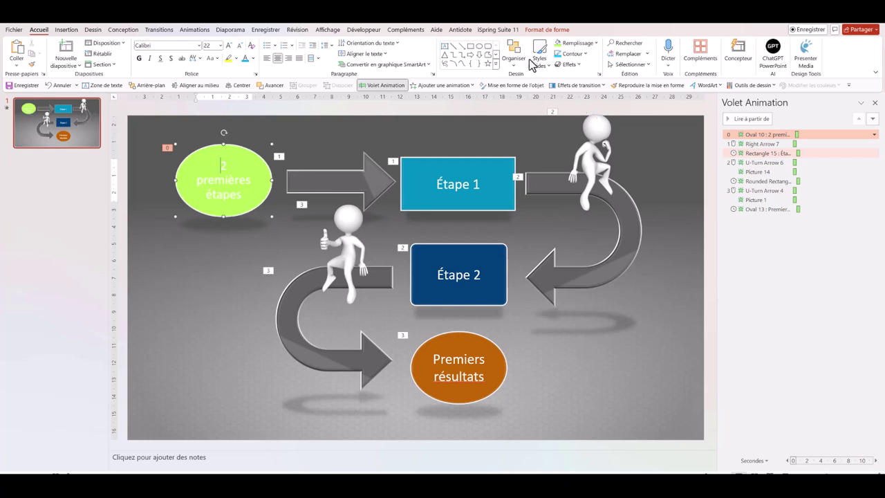
left_click(584, 54)
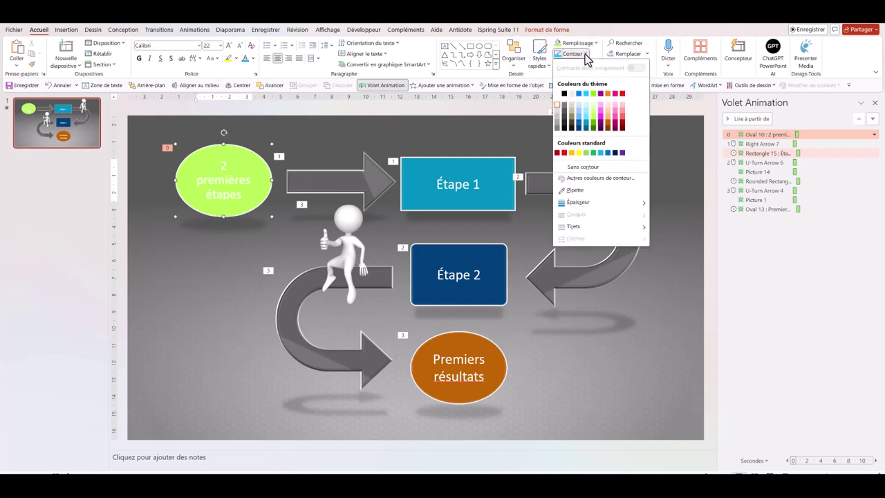
left_click(603, 152)
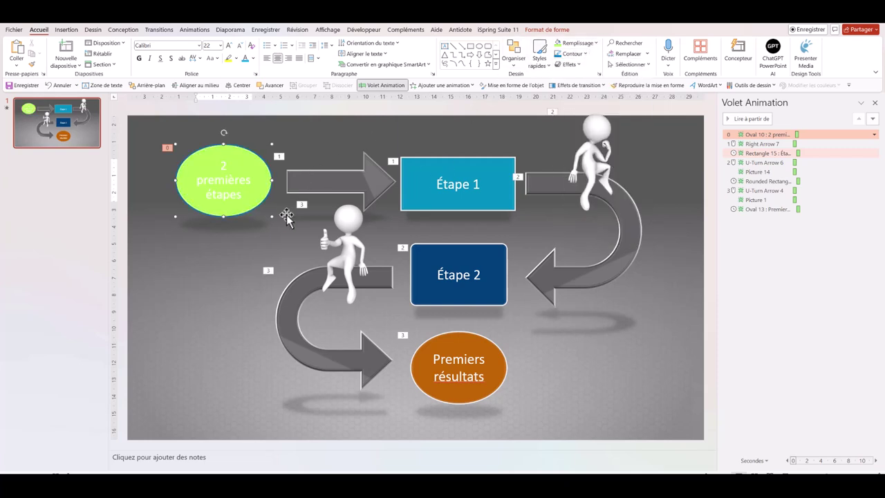
Make the oval's text red
left_click(223, 166)
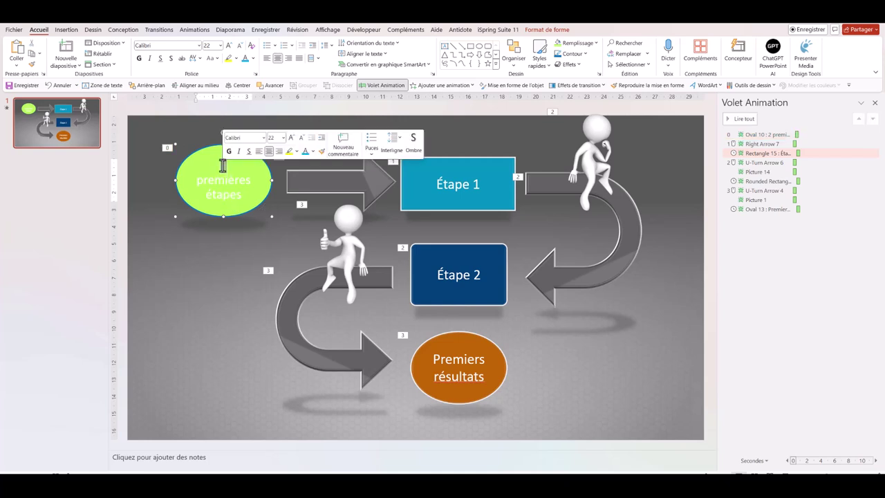
key("Escape")
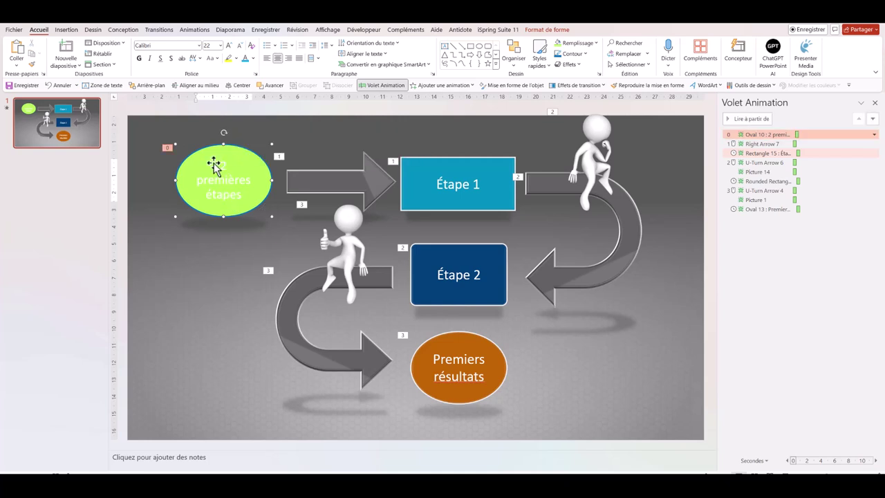
left_click_drag(220, 164, 248, 198)
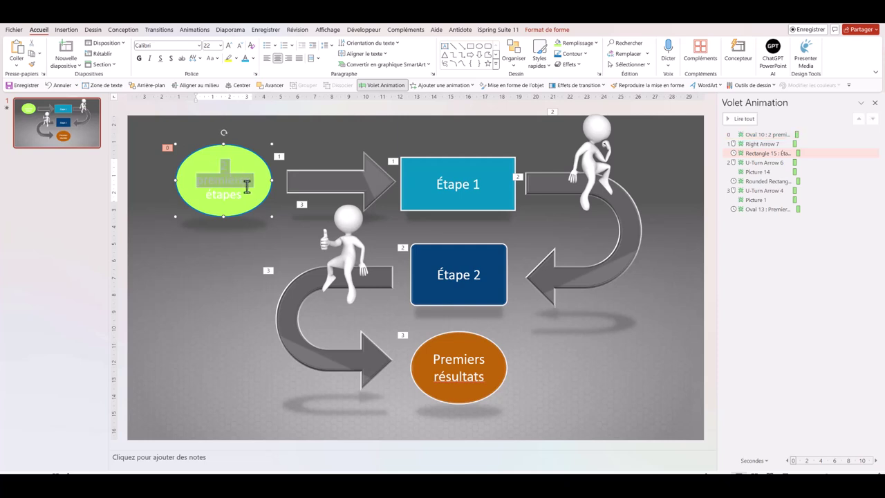
left_click(254, 60)
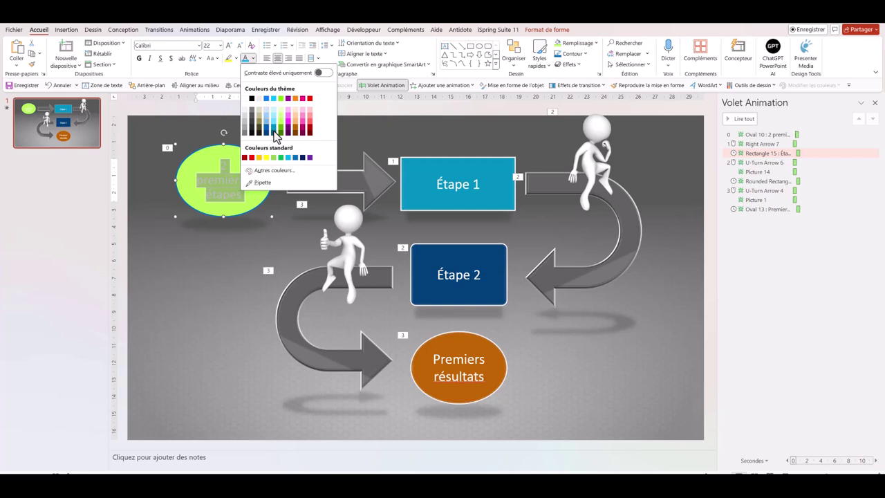
left_click(310, 99)
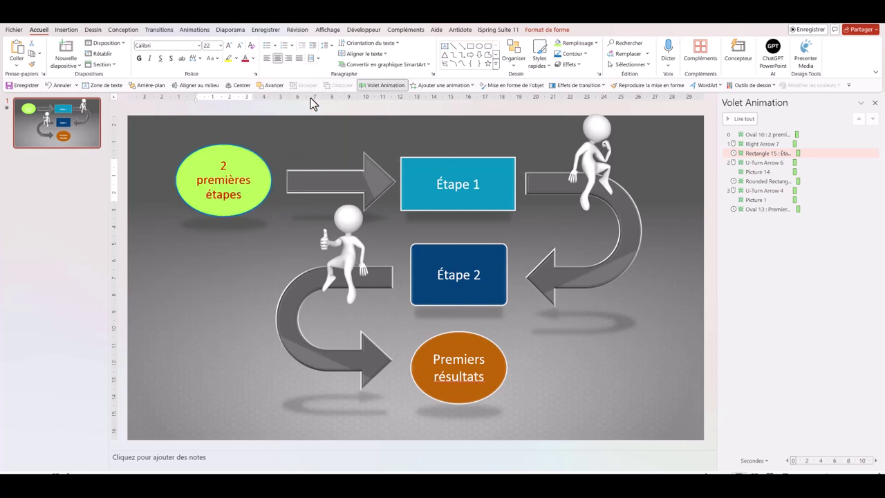
left_click(35, 335)
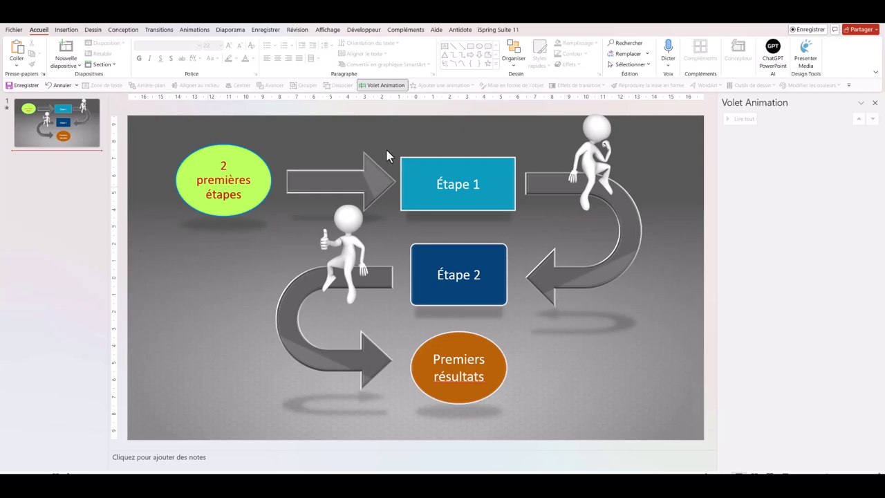
Move the green oval left and stretch the first straight arrow leftwards to reach it
left_click(232, 151)
mouse_move(233, 149)
left_mouse_down()
mouse_move(207, 217)
mouse_move(211, 153)
left_mouse_up()
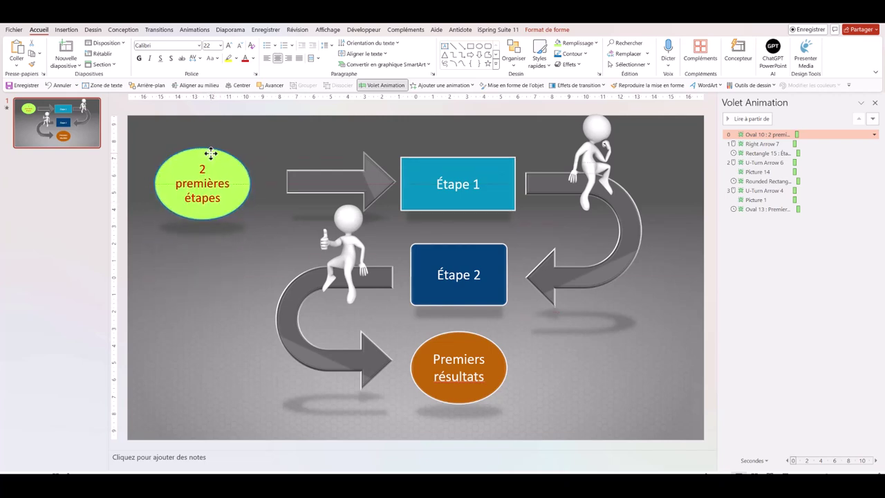
left_click(289, 187)
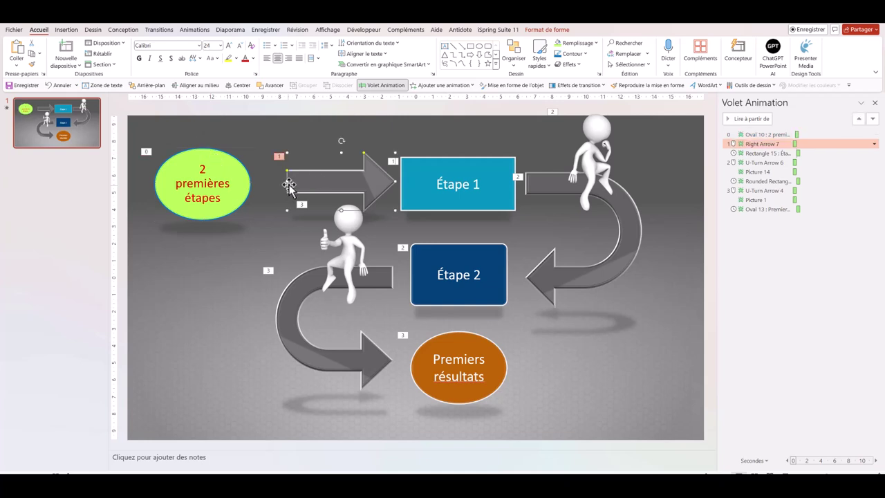
left_click_drag(285, 182, 263, 238)
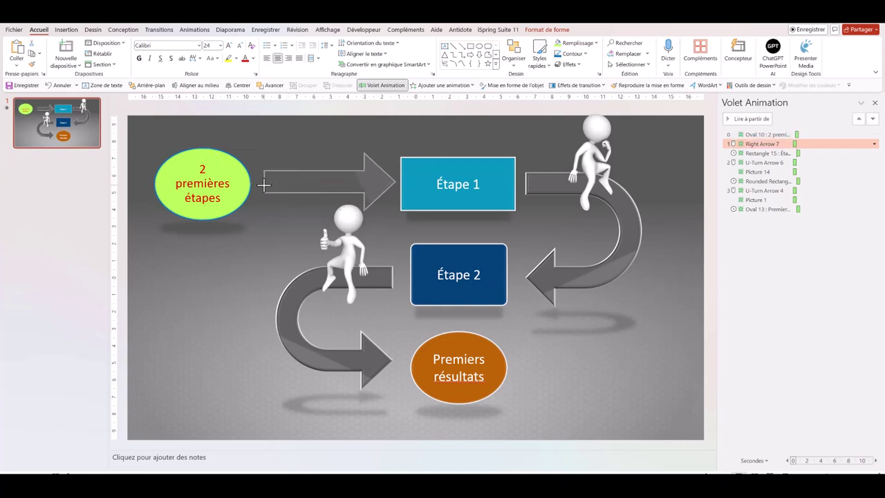
left_click(599, 144)
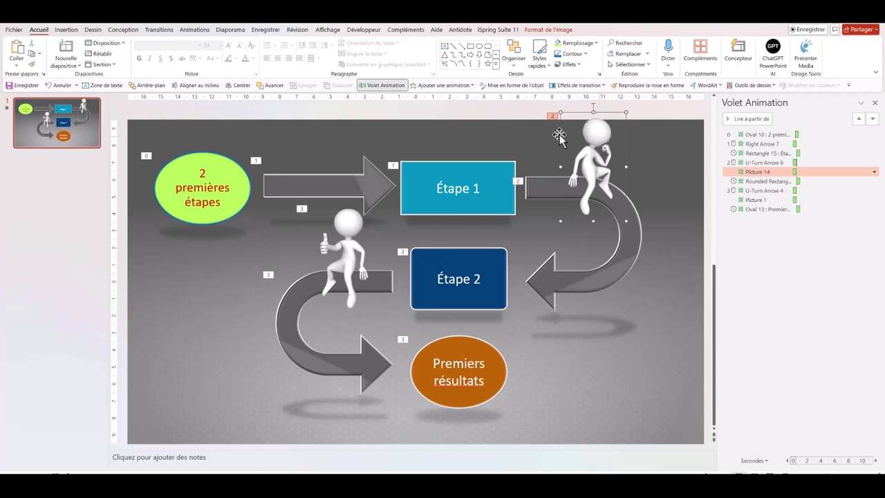
left_click(499, 189)
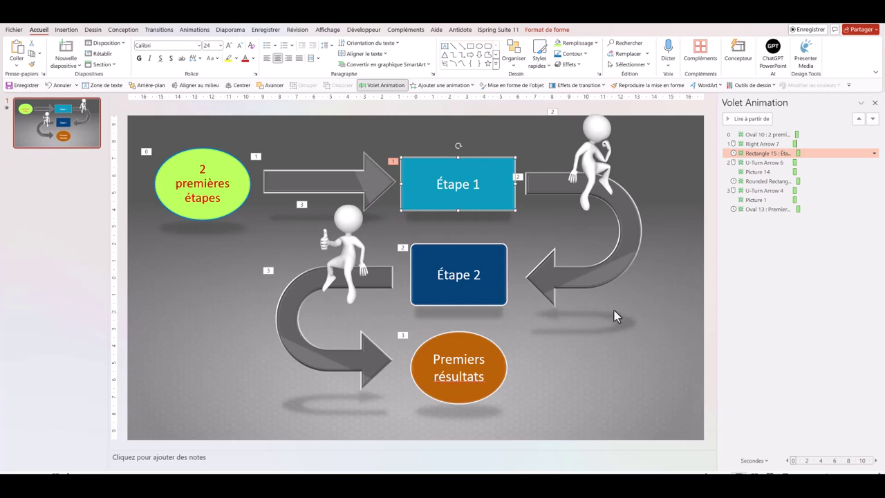
left_click(50, 265)
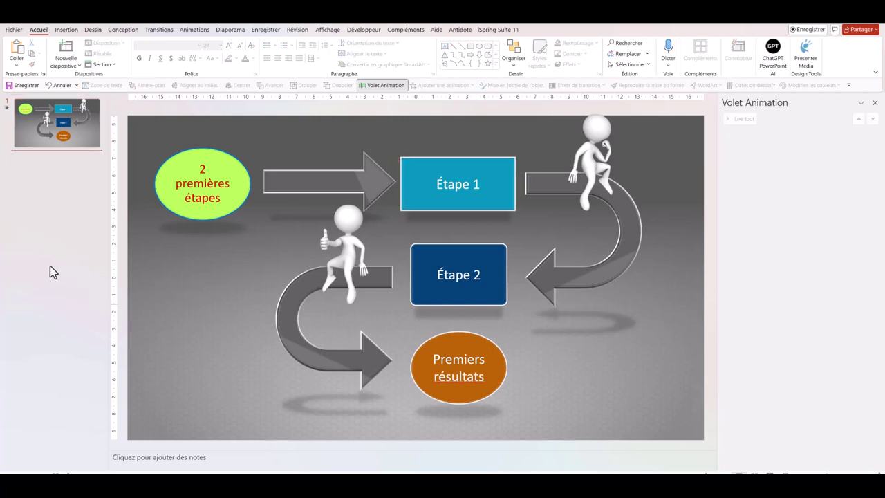
left_click(83, 142)
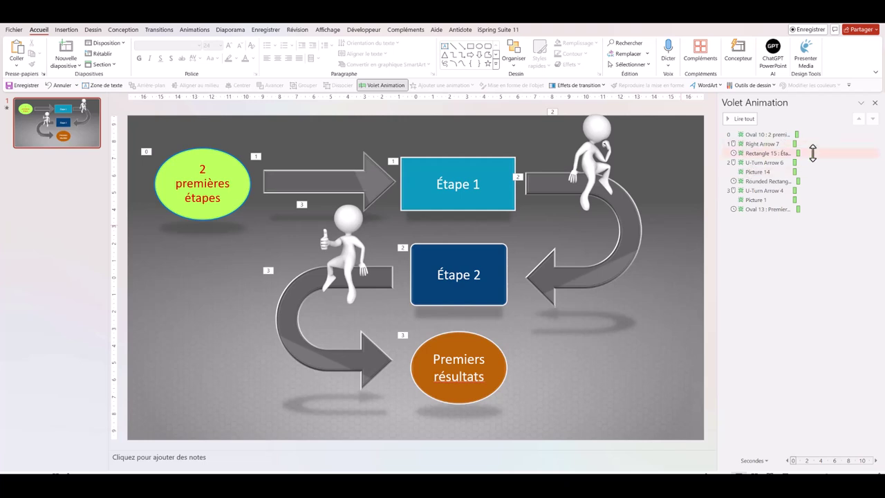
double_click(191, 184)
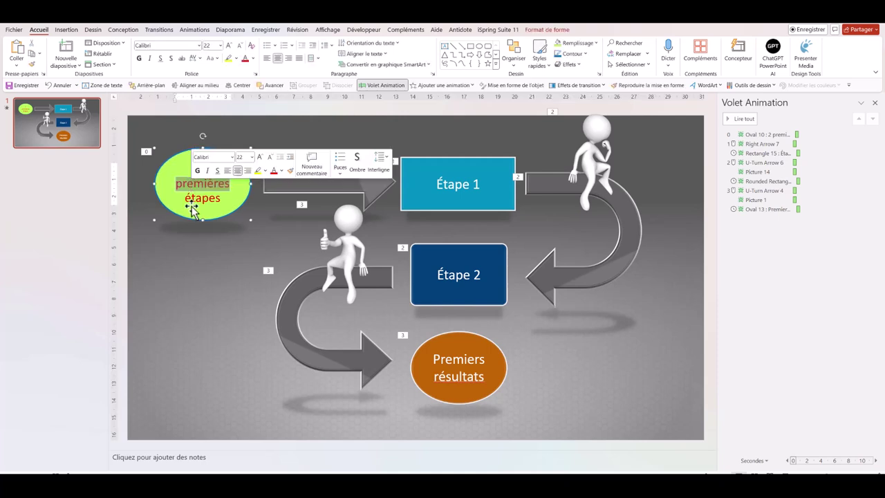
left_click(427, 184)
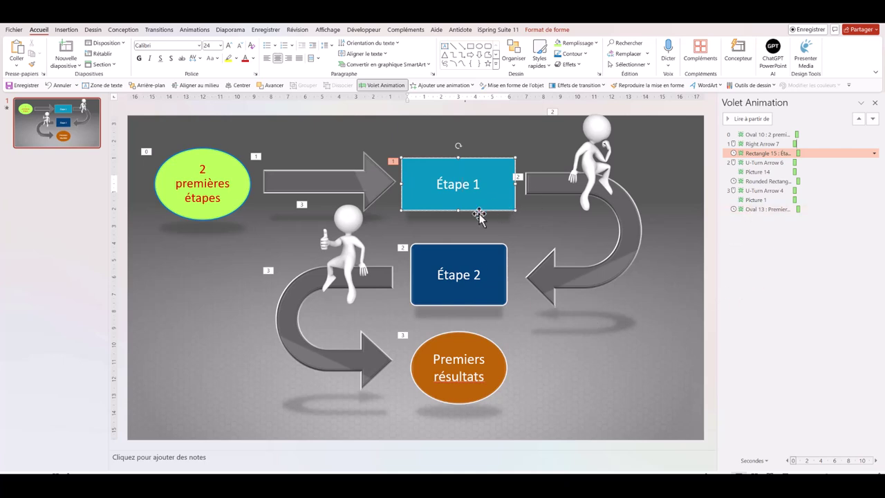
left_click(185, 197)
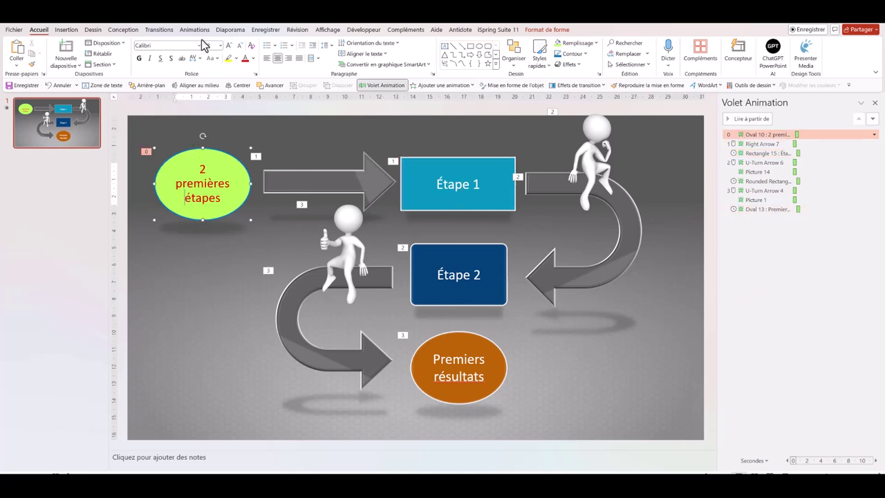
left_click(158, 45)
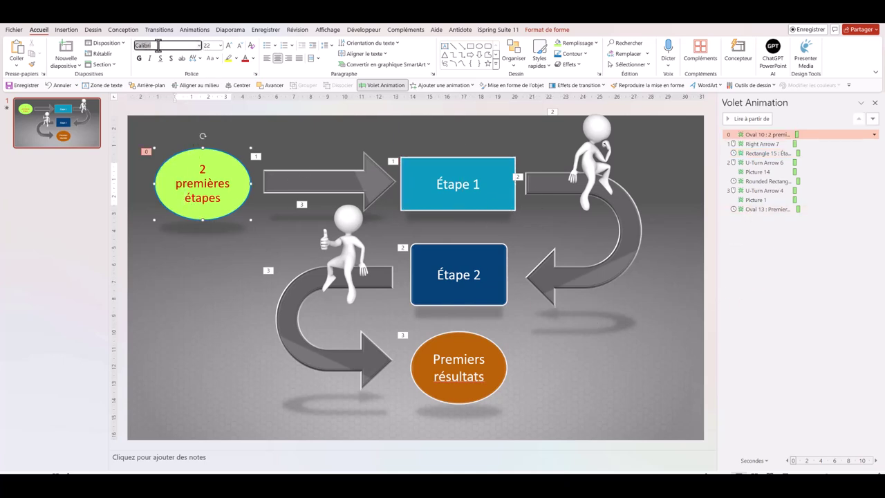
left_click(199, 45)
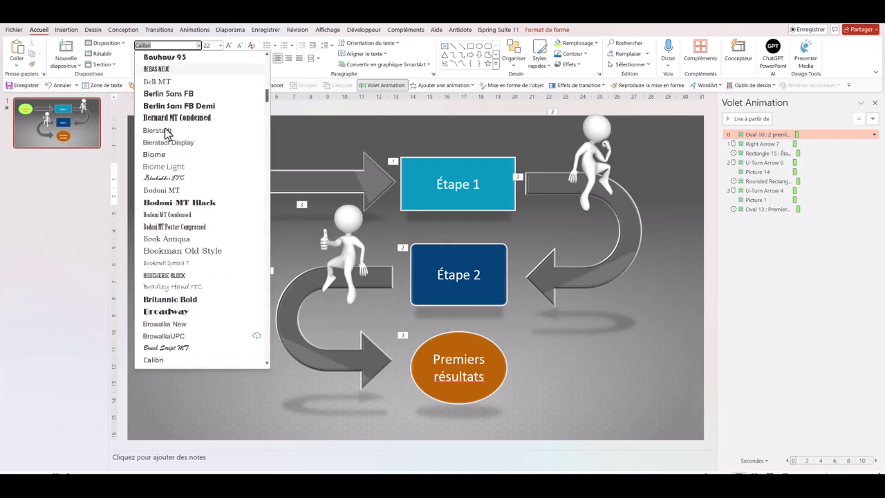
scroll(195, 152, "up", 10)
left_click(669, 110)
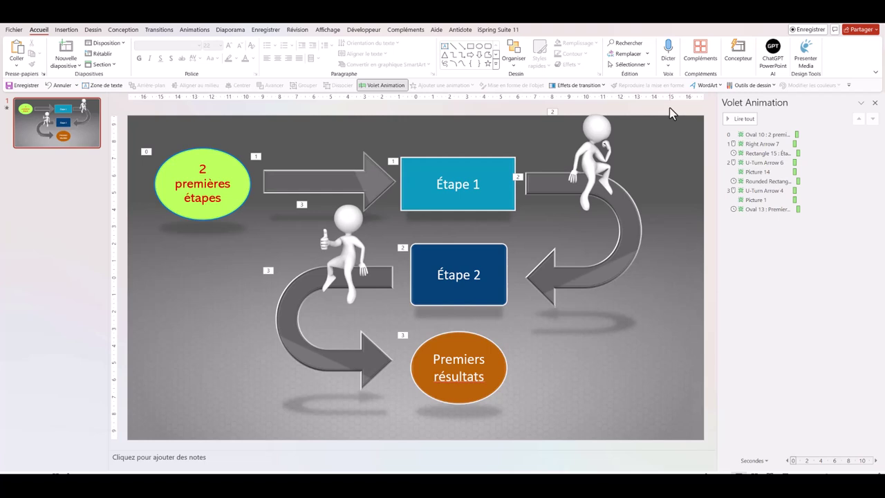
Duplicate the path-diagram slide 1, then reselect its thinking figure on slide 1
left_click(589, 143)
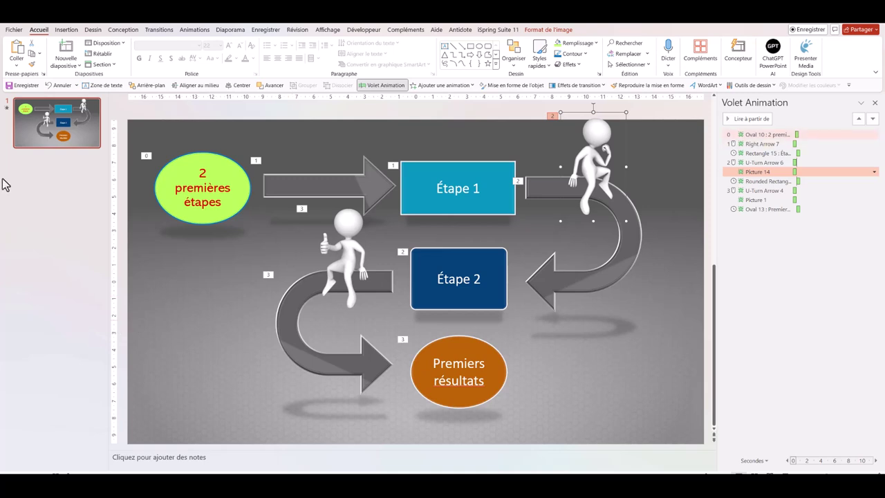
right_click(80, 137)
left_click(106, 217)
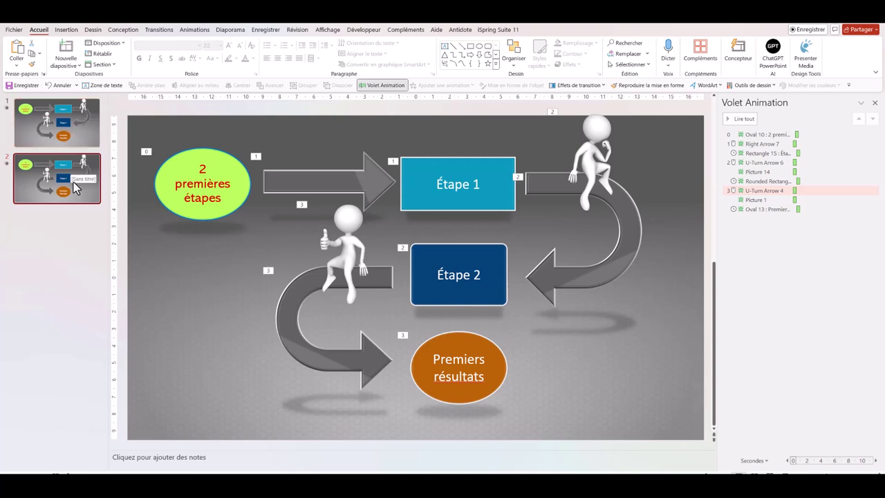
left_click(581, 136)
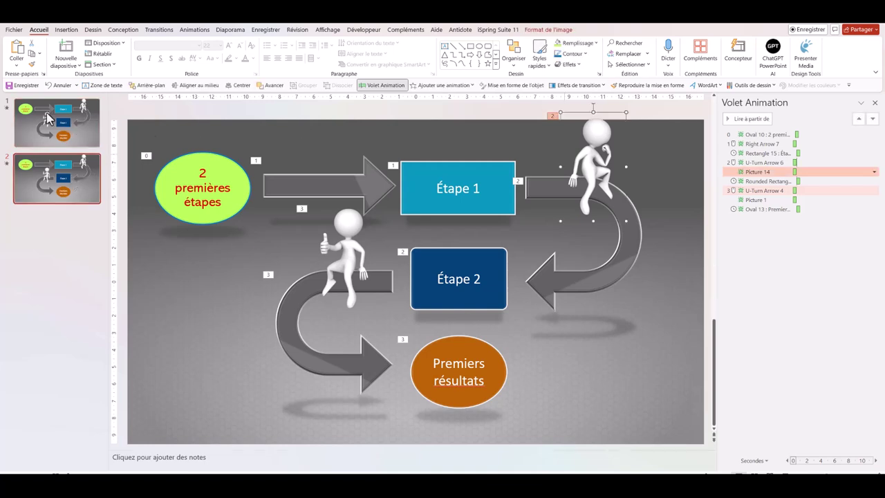
key("Page_Up")
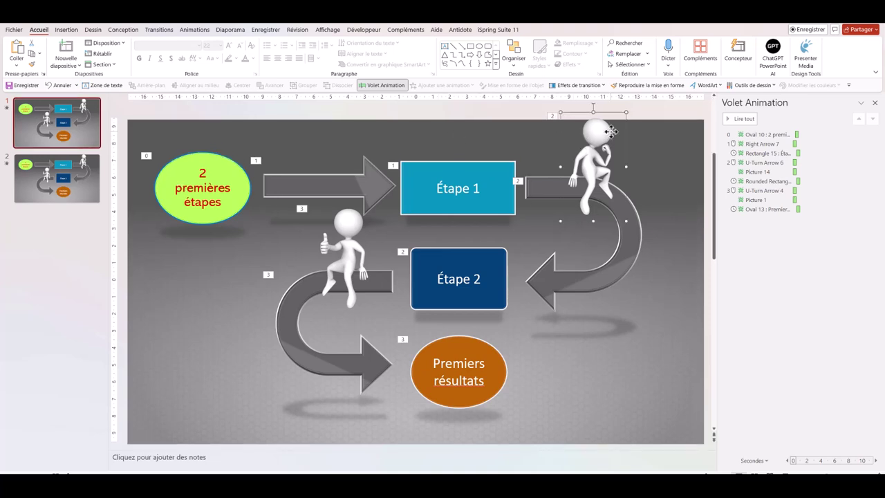
left_click(582, 138)
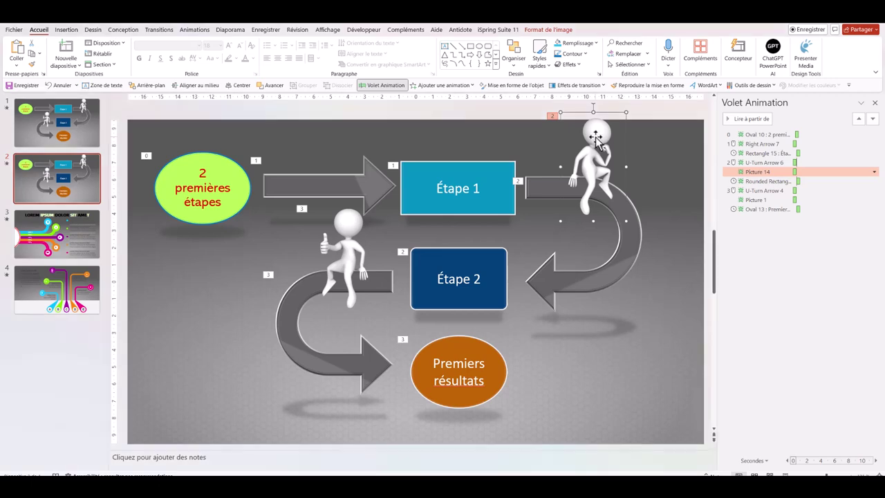
Replace the thinking figure with the stock skull sticker via Changer d'image
right_click(595, 136)
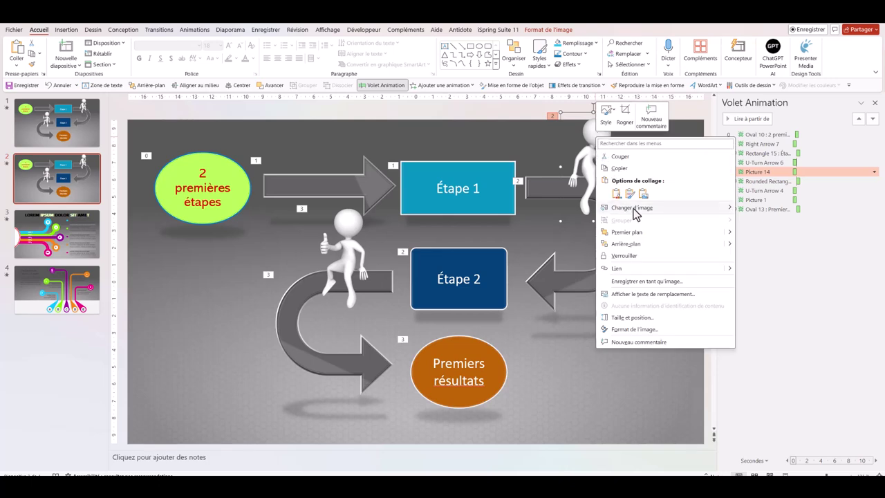
mouse_move(731, 214)
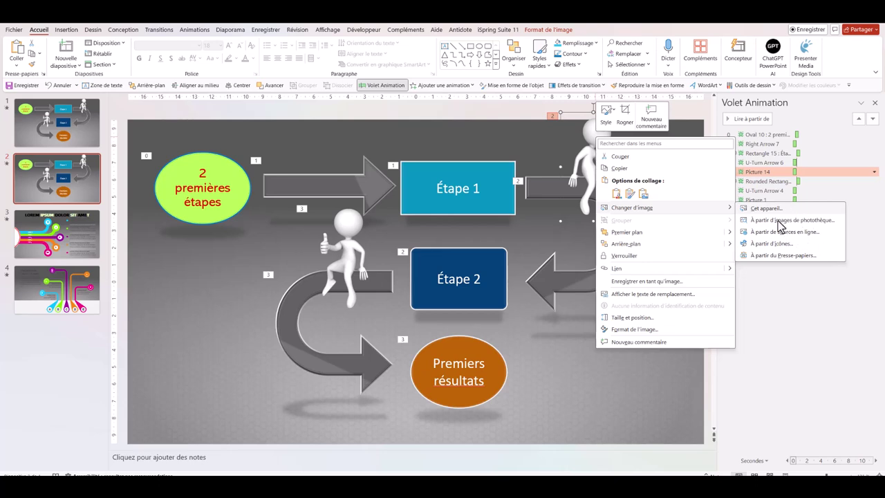
left_click(776, 220)
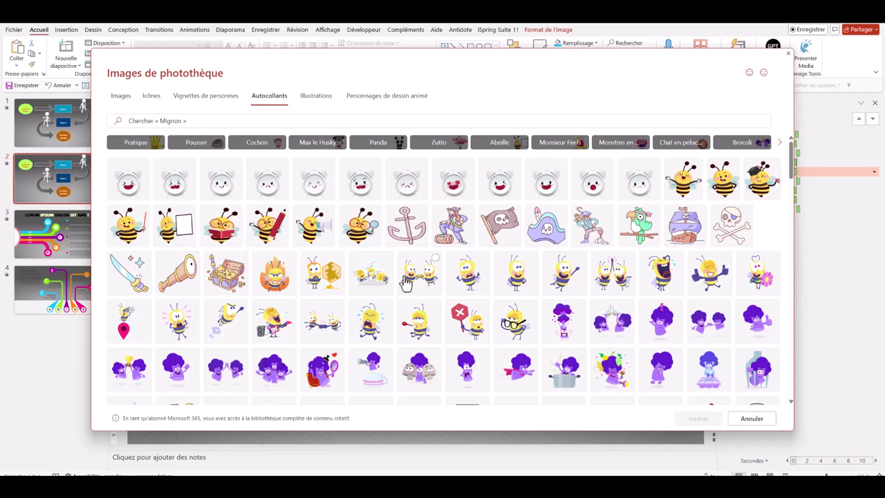
scroll(415, 277, "down", 1)
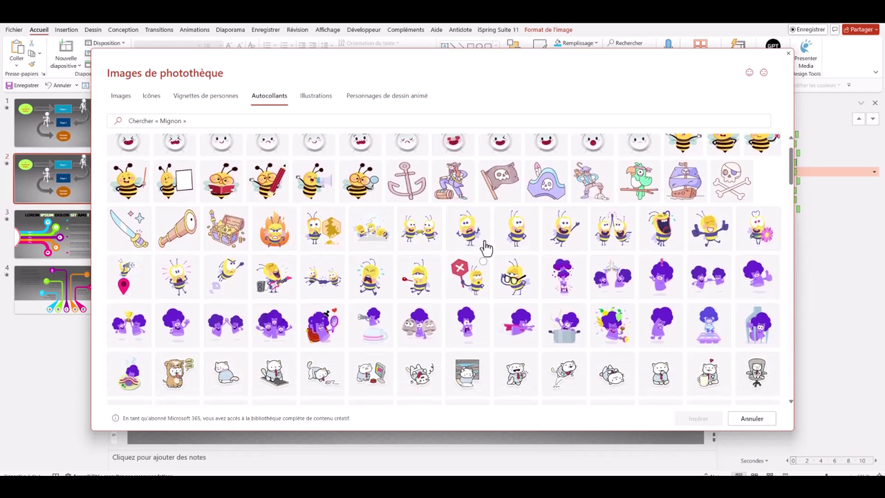
scroll(475, 251, "up", 1)
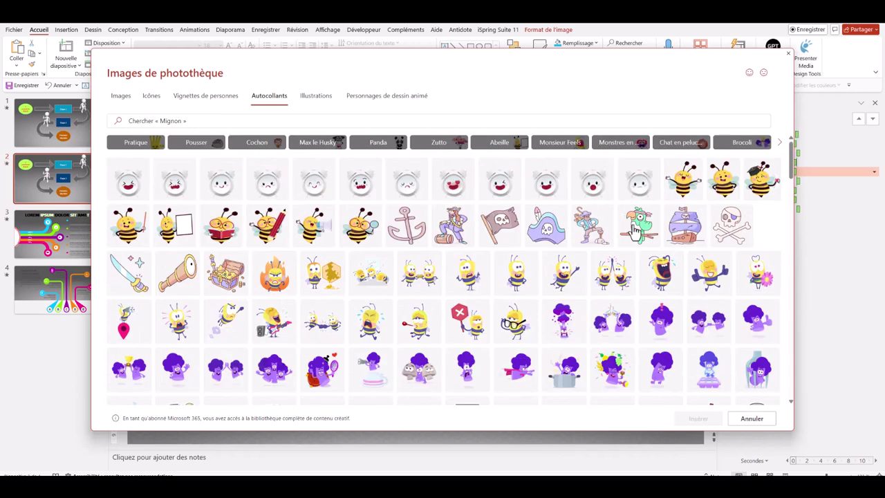
left_click(746, 213)
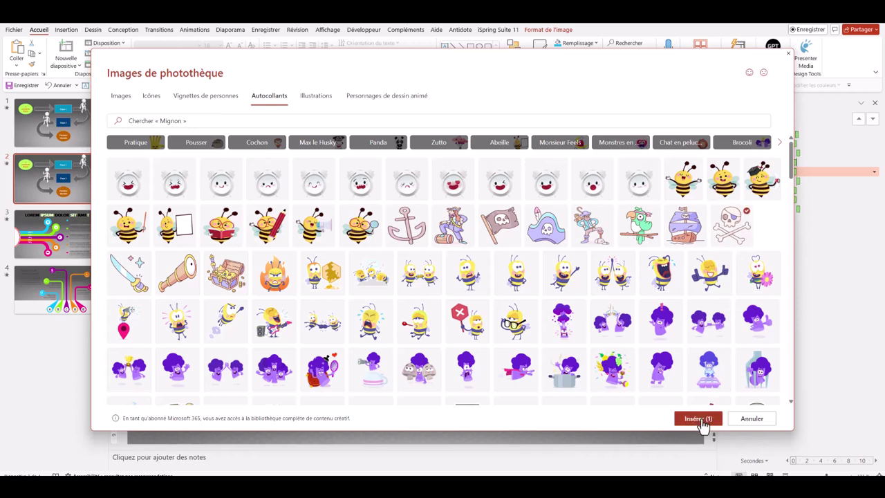
key("Return")
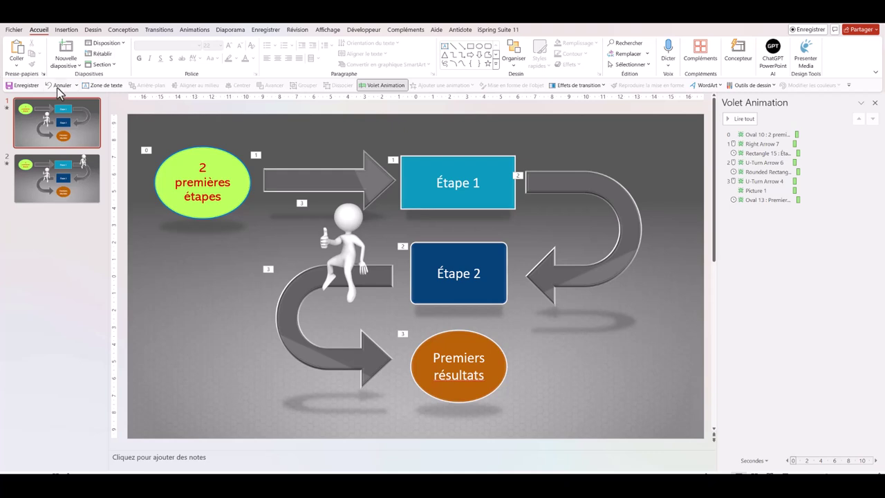
Undo the picture change to restore the thinking figure and end the animation preview
left_click(59, 85)
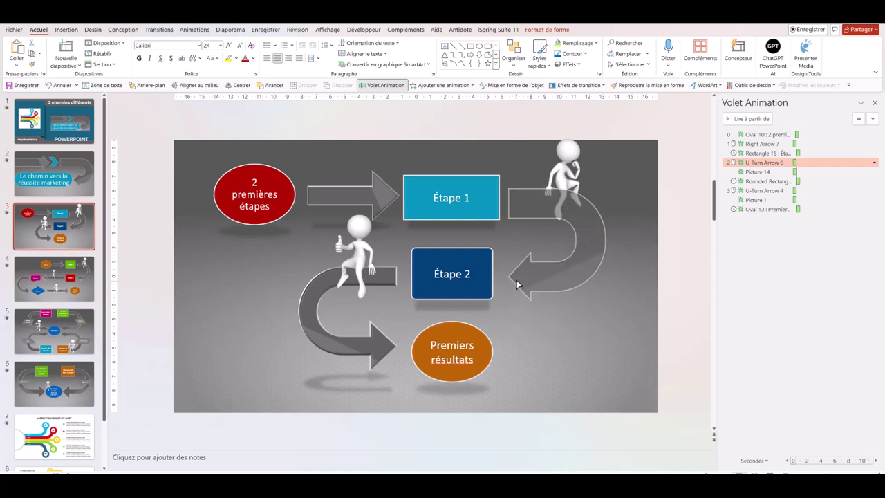
left_click(601, 250)
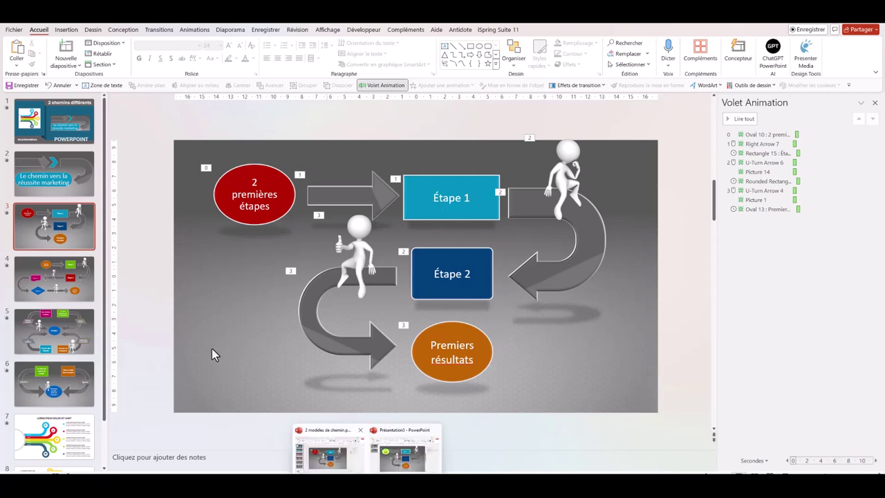
Copy template slide 7's five-step infographic into Présentation3, keeping source formatting
left_click(45, 389)
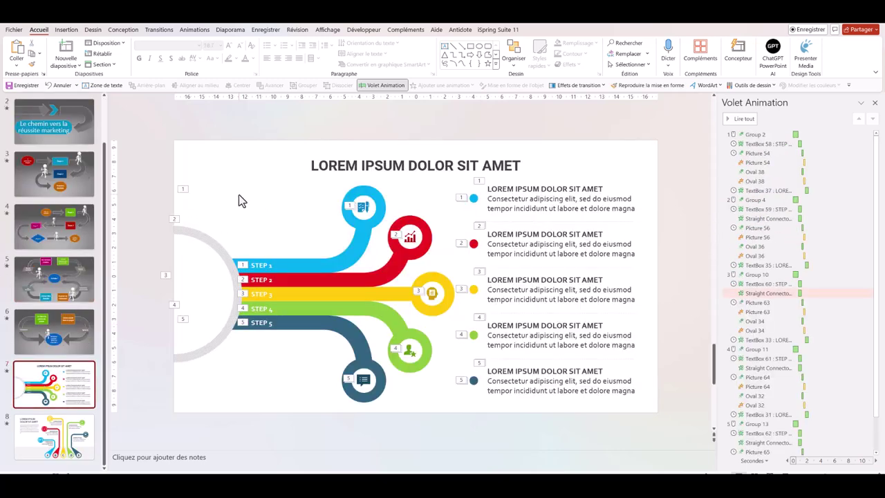
key("Tab")
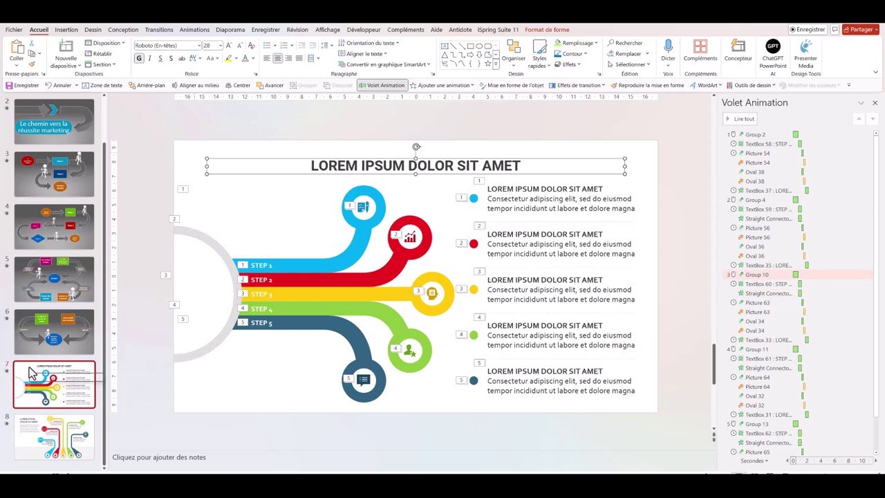
right_click(29, 370)
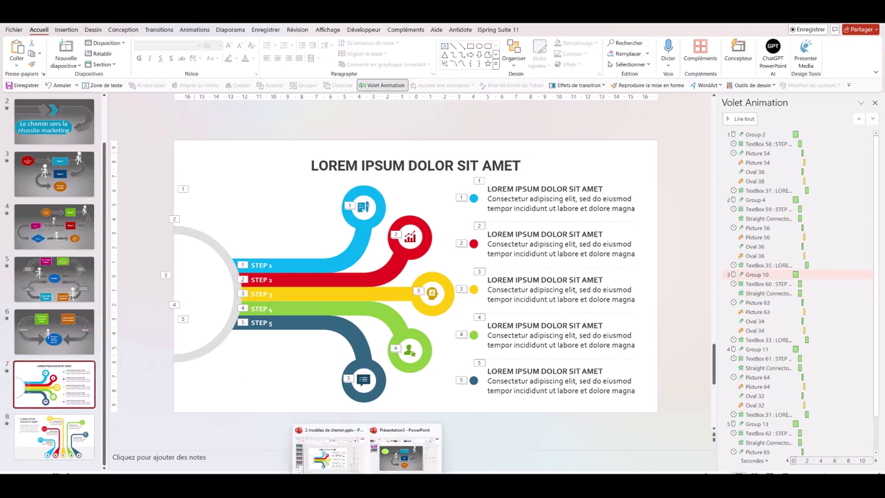
left_click(415, 446)
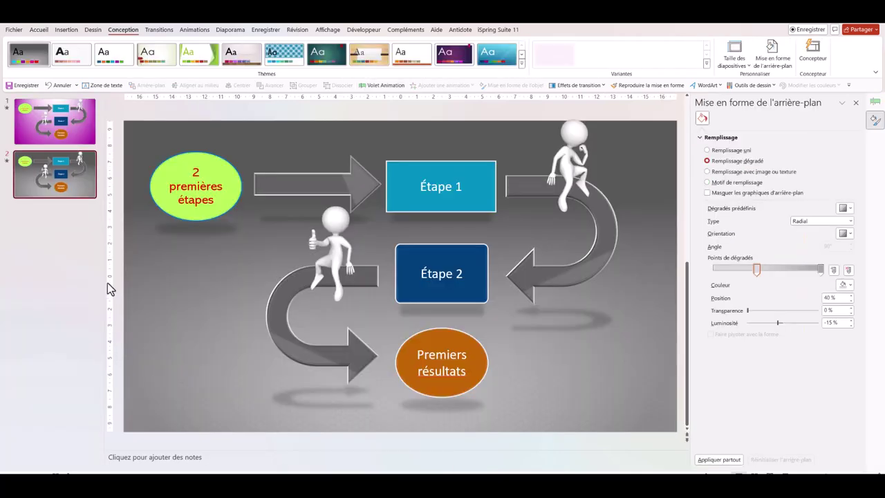
right_click(59, 216)
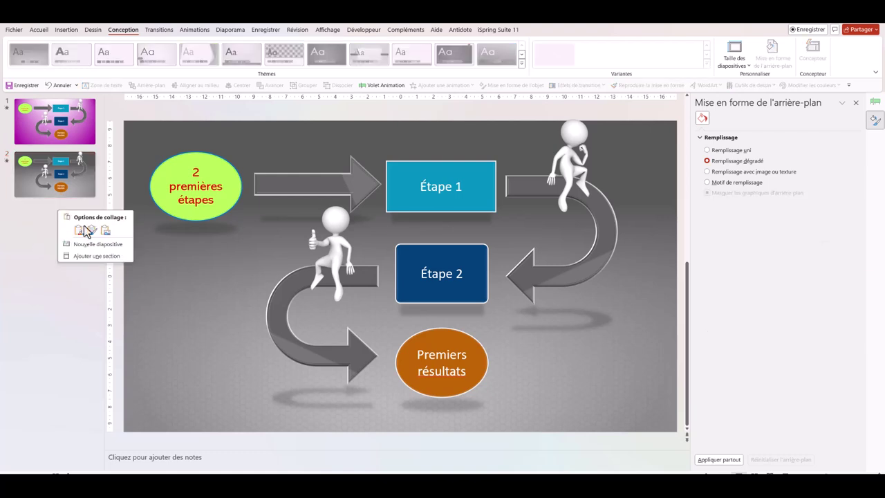
key("c")
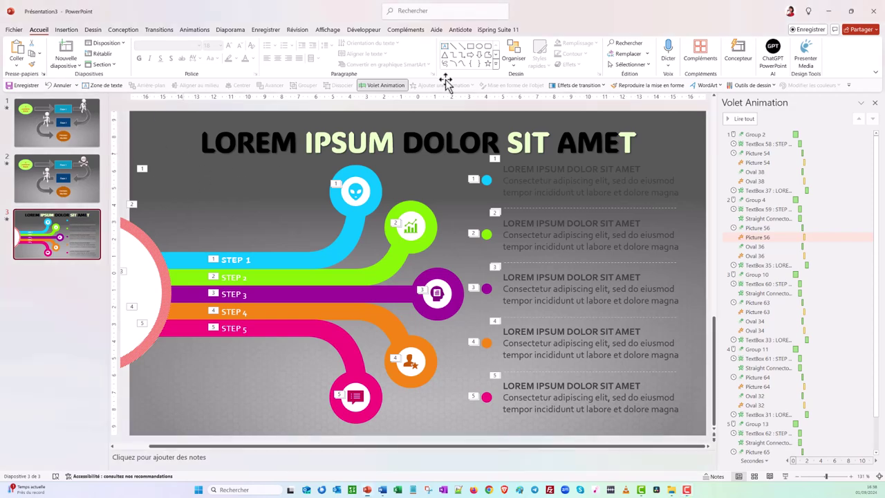
Apply the light orange preset linear gradient to the slide background
left_click(124, 31)
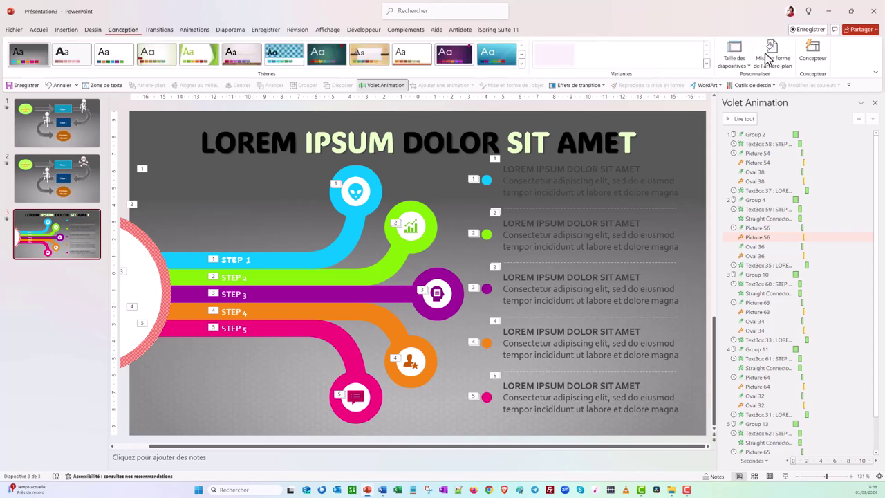
left_click(772, 55)
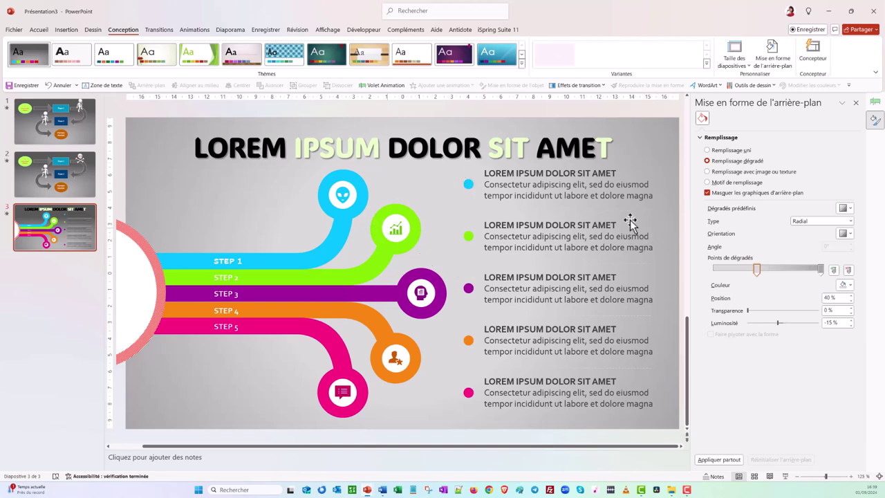
left_click(844, 208)
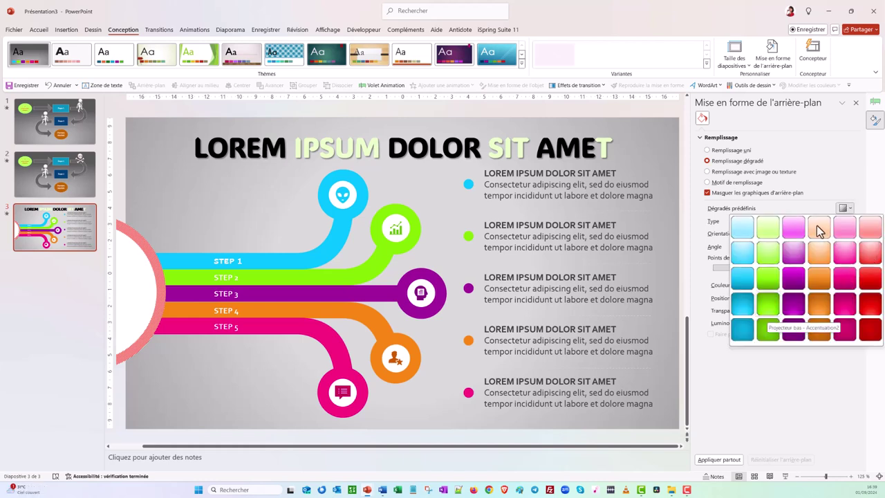
left_click(819, 230)
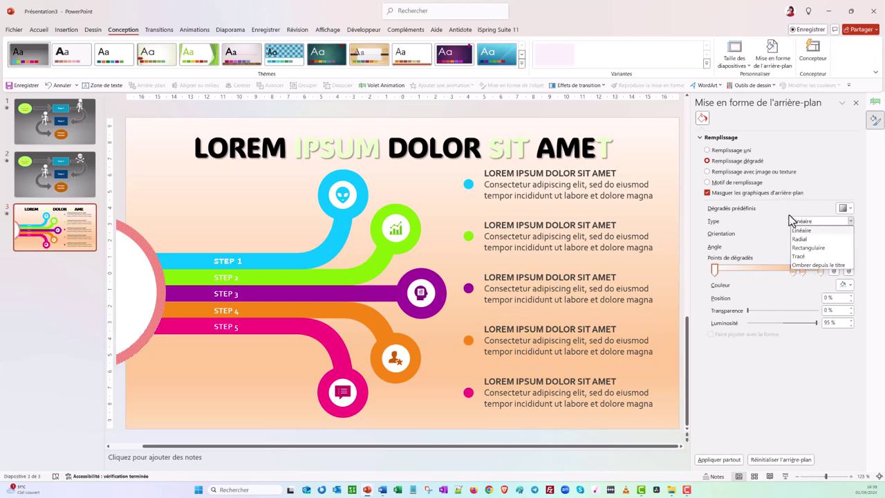
left_click(746, 244)
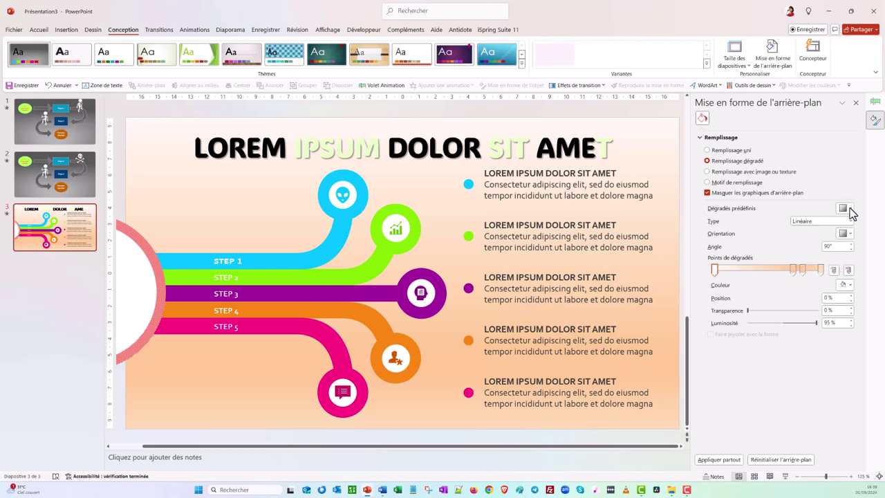
left_click(850, 213)
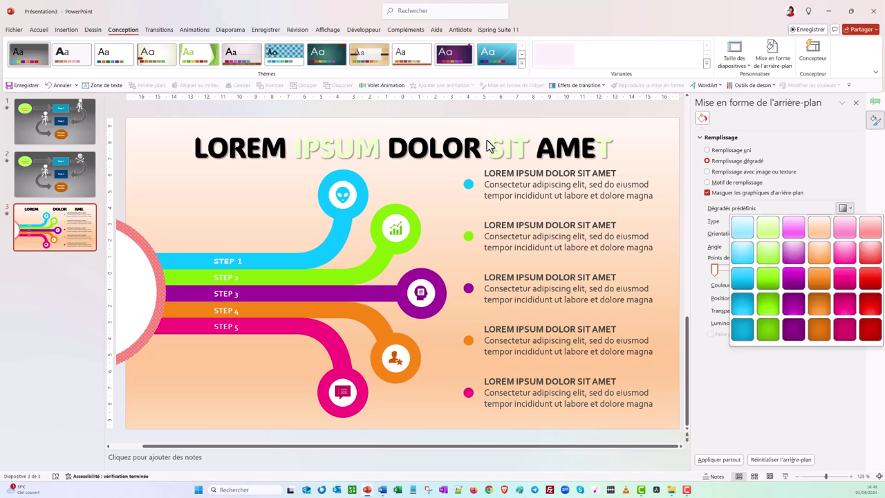
left_click(491, 143)
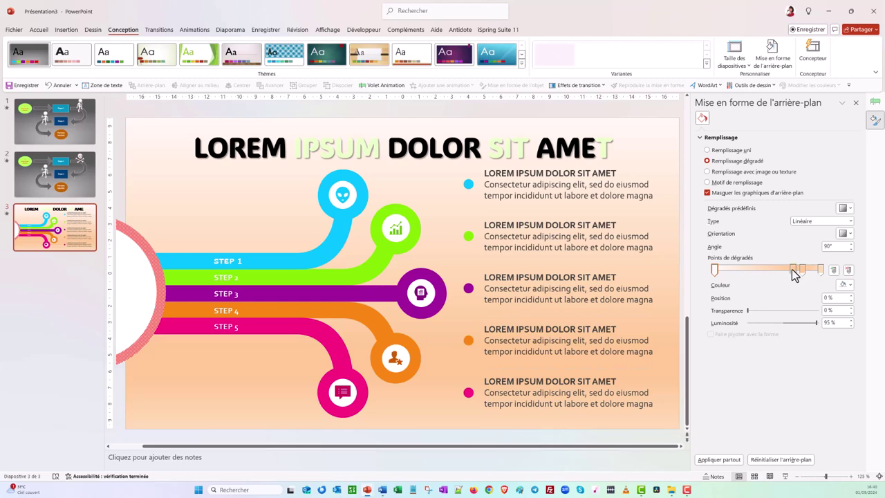
Shift the second gradient stop left, add a stop, then remove the 41 % stop
mouse_move(792, 269)
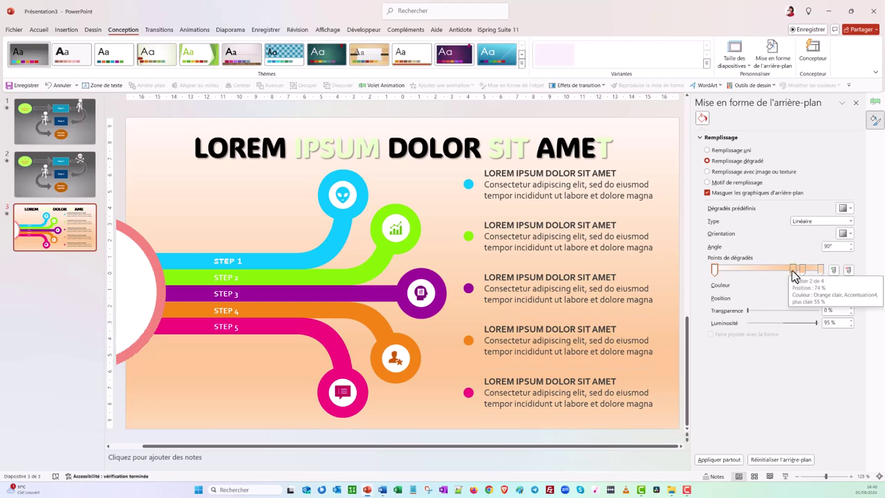
left_click_drag(791, 270, 769, 275)
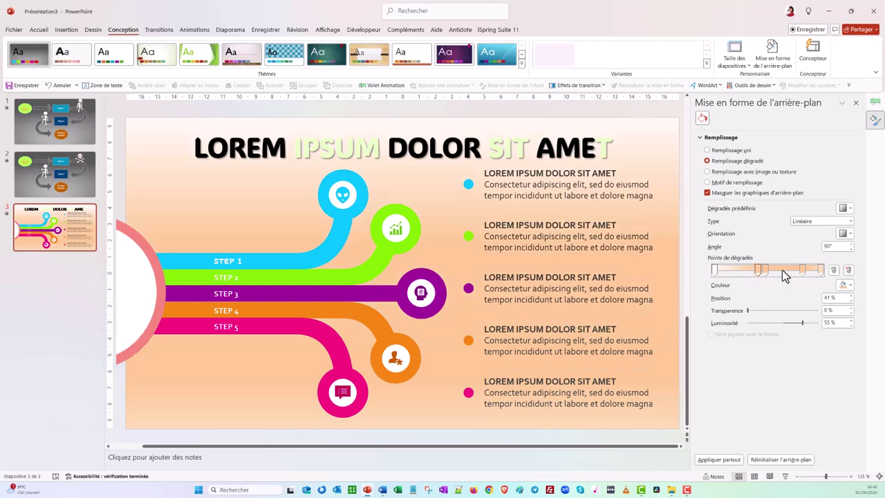
left_click(777, 270)
left_click(760, 270)
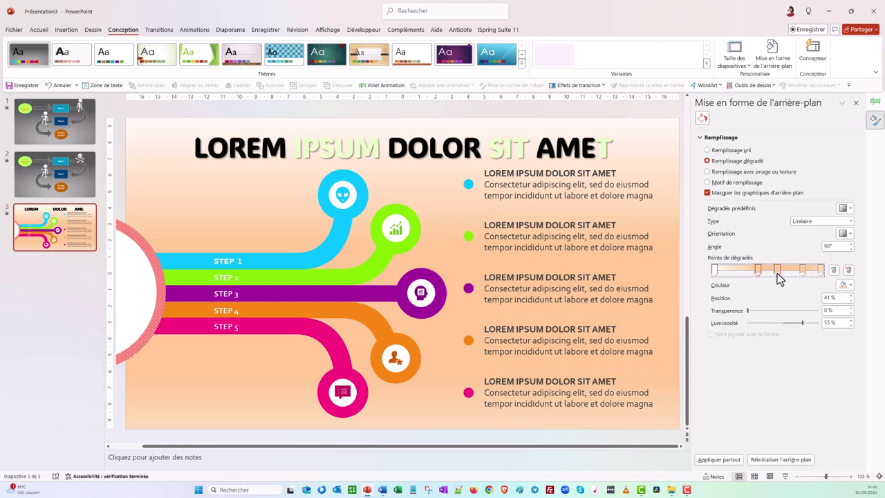
left_click(849, 271)
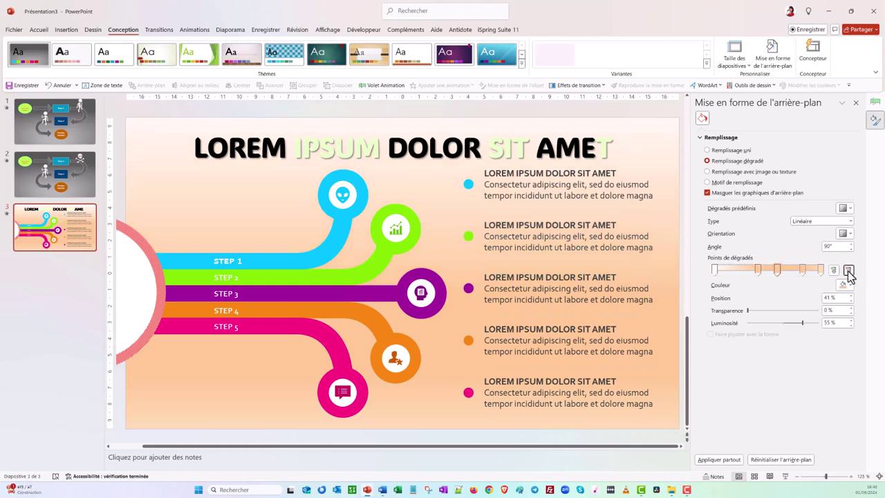
left_click(849, 271)
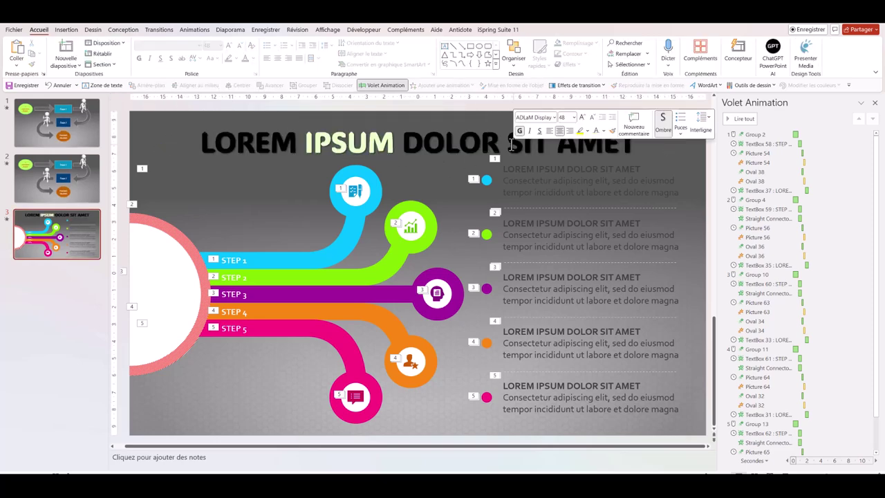
Delete the stray space in the title so it ends with AMET
left_click(512, 143)
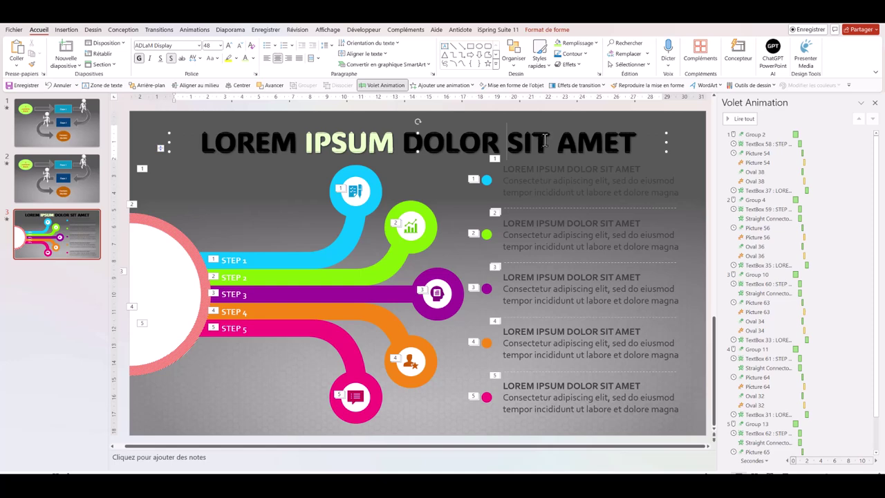
left_click(632, 142)
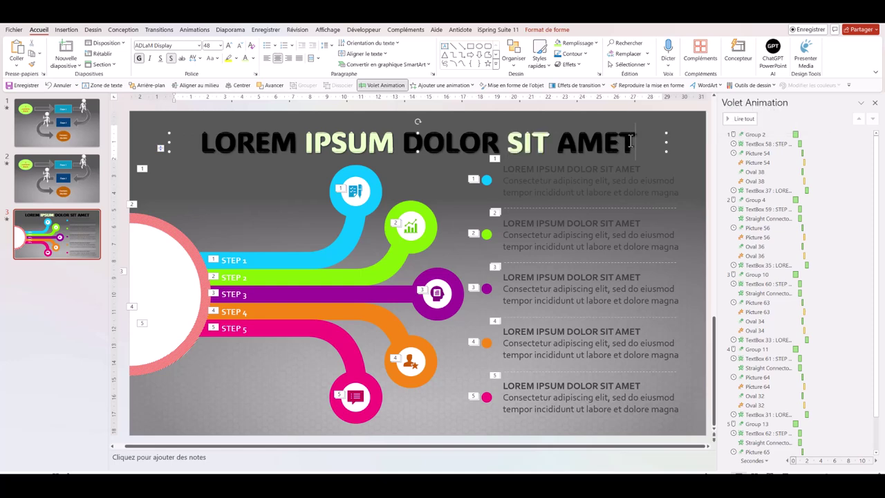
double_click(630, 142)
left_click(618, 143)
double_click(635, 141)
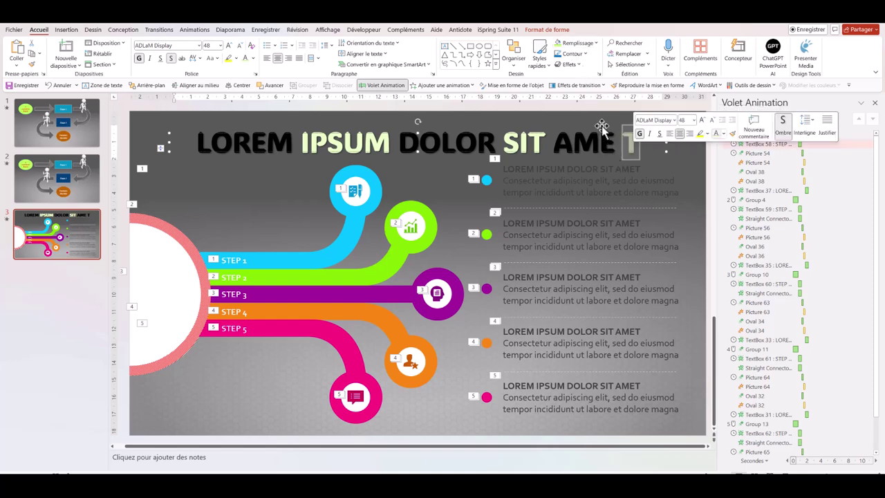
key("Escape")
key("Escape")
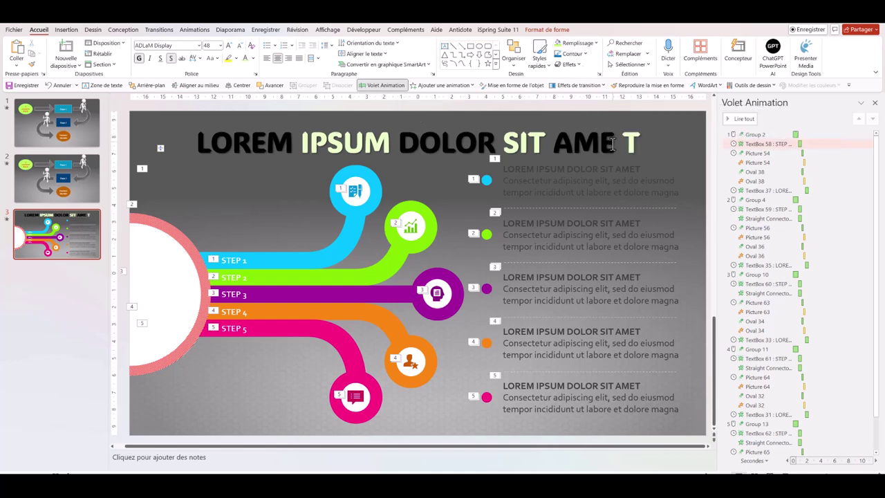
left_click(614, 142)
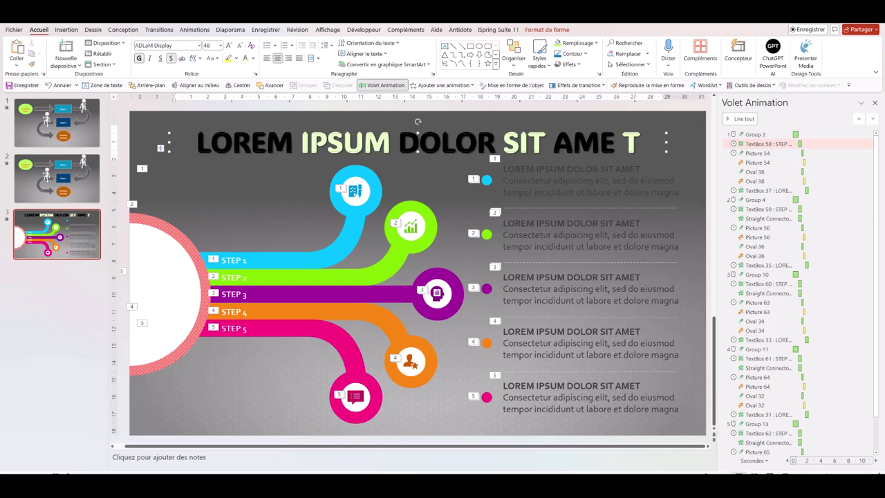
key("Delete")
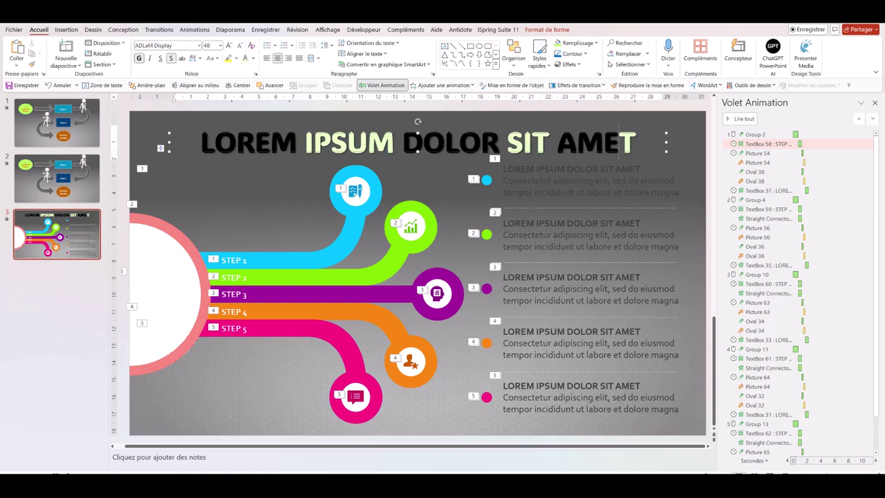
Change the STEP 1 label's font to Cavolini
left_click(291, 260)
left_click(290, 260)
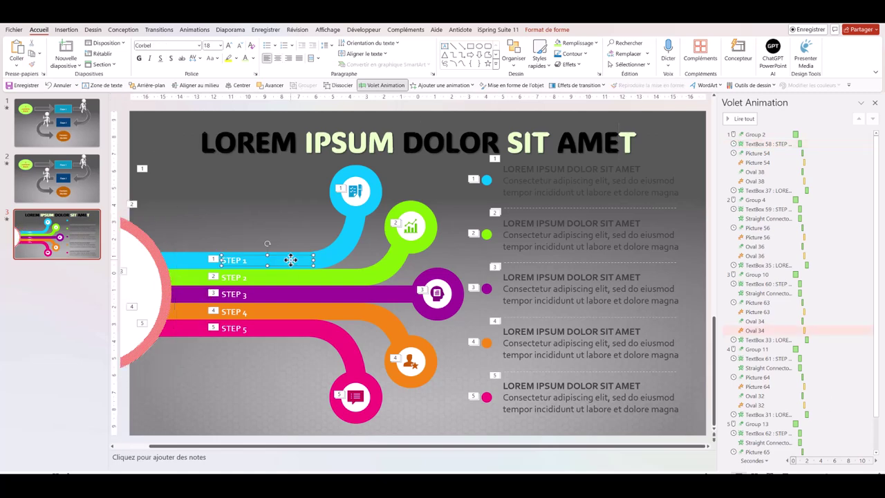
left_click(260, 257)
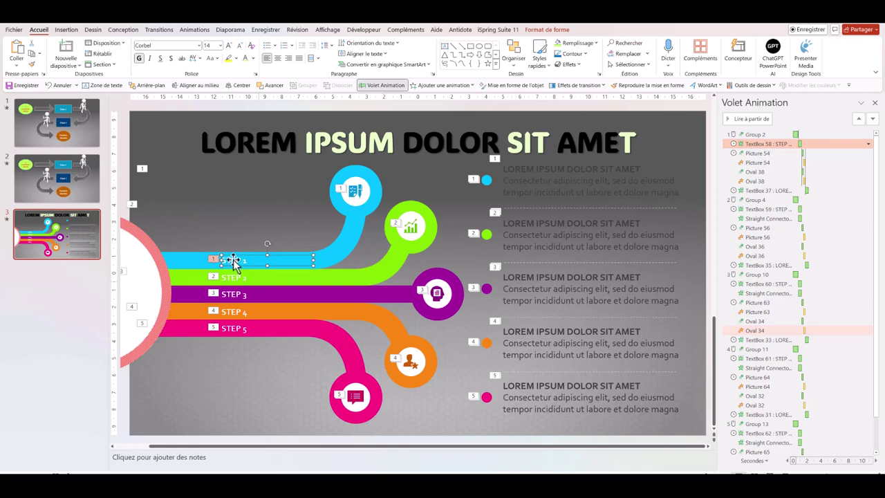
left_click(233, 258)
left_click_drag(245, 261, 220, 261)
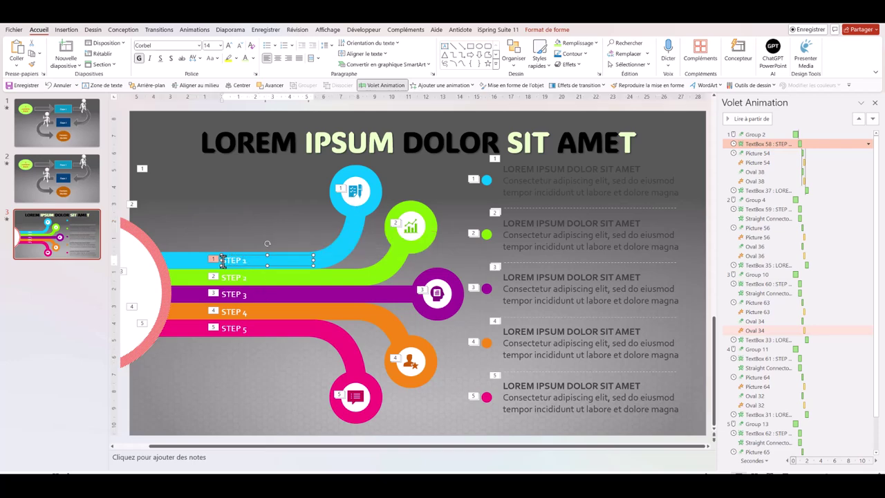
left_click(183, 44)
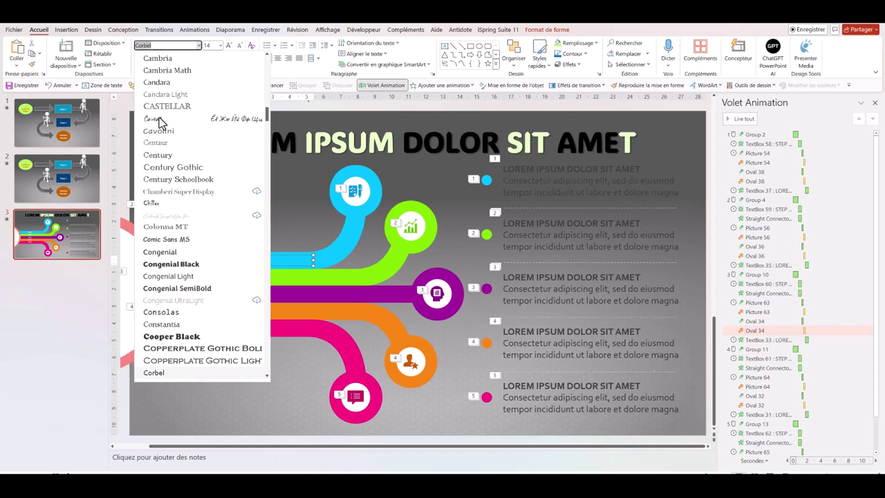
left_click(152, 131)
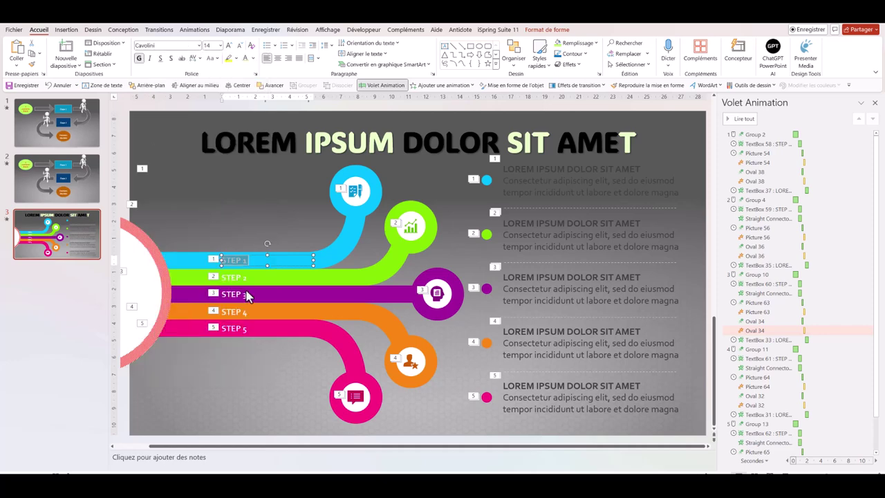
left_click(285, 305)
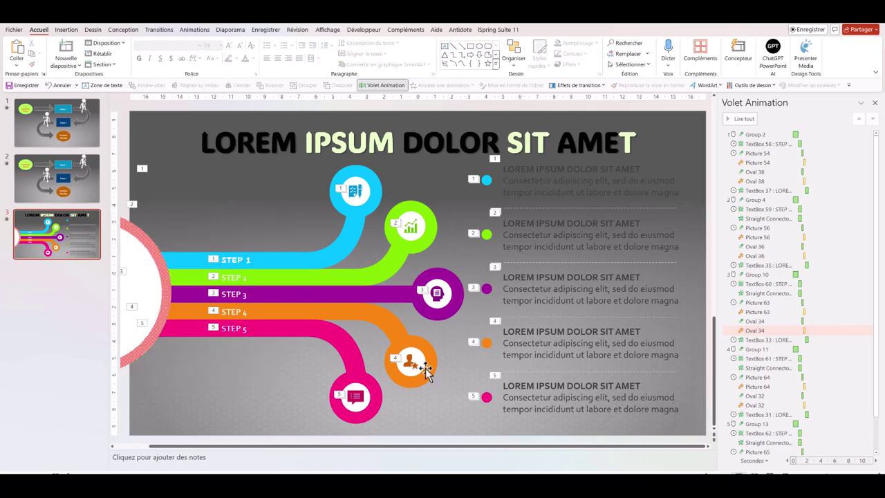
Replace the icon in slide 3's blue circle with the alien stock icon
left_click(357, 195)
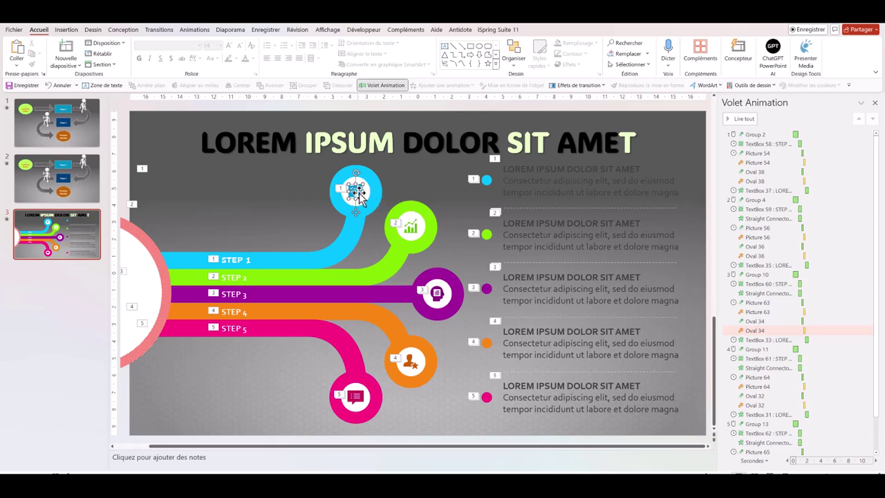
right_click(359, 195)
mouse_move(401, 279)
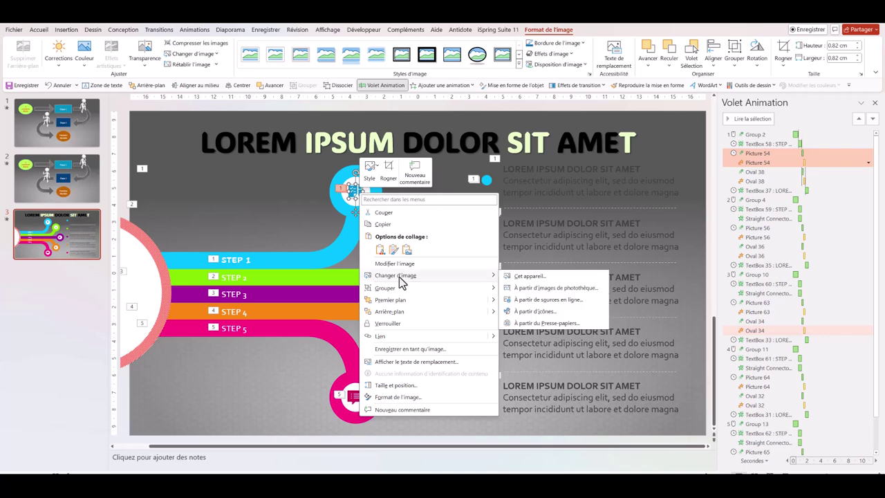
left_click(567, 287)
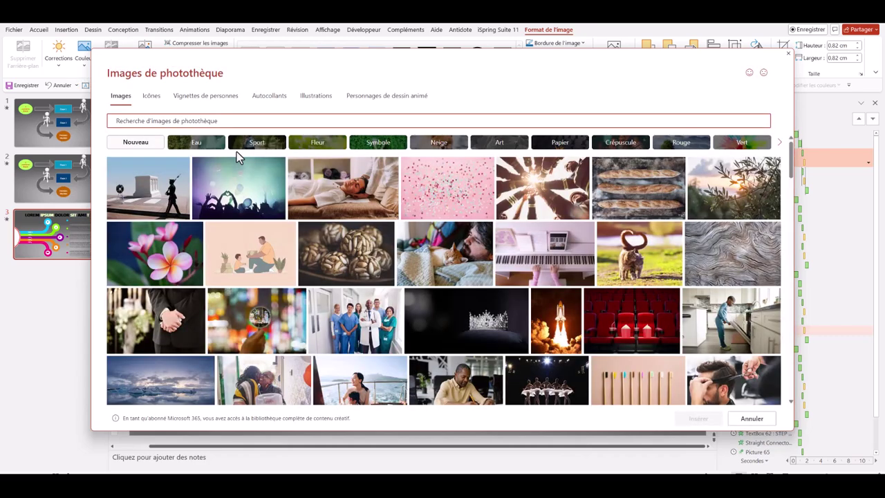
left_click(151, 96)
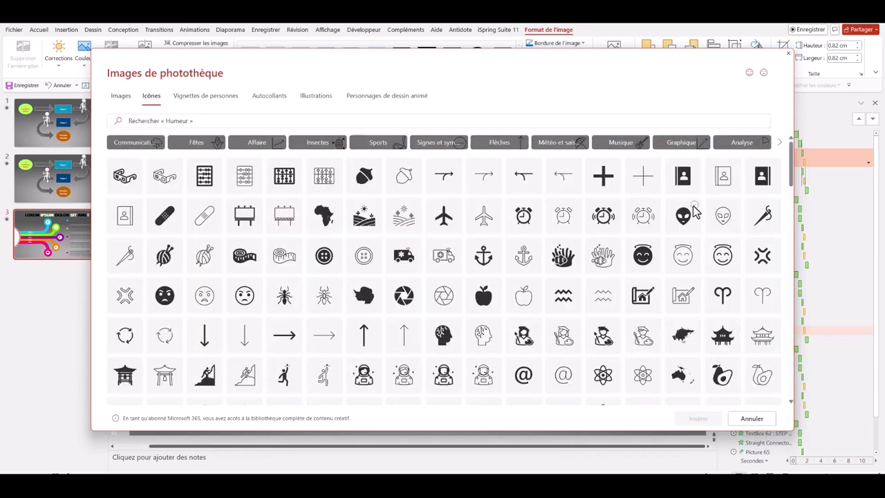
left_click(694, 214)
left_click(697, 418)
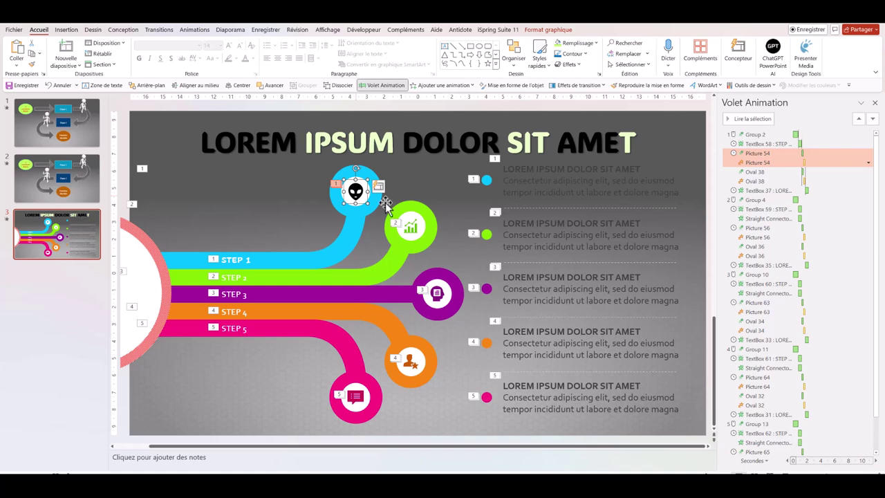
Tint the alien icon with the circle's blue using the Shape Fill eyedropper
left_click(596, 43)
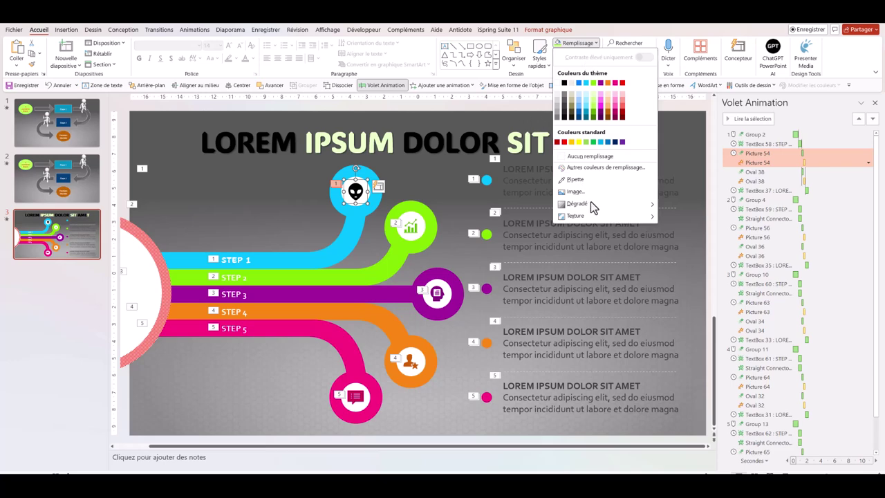
left_click(578, 181)
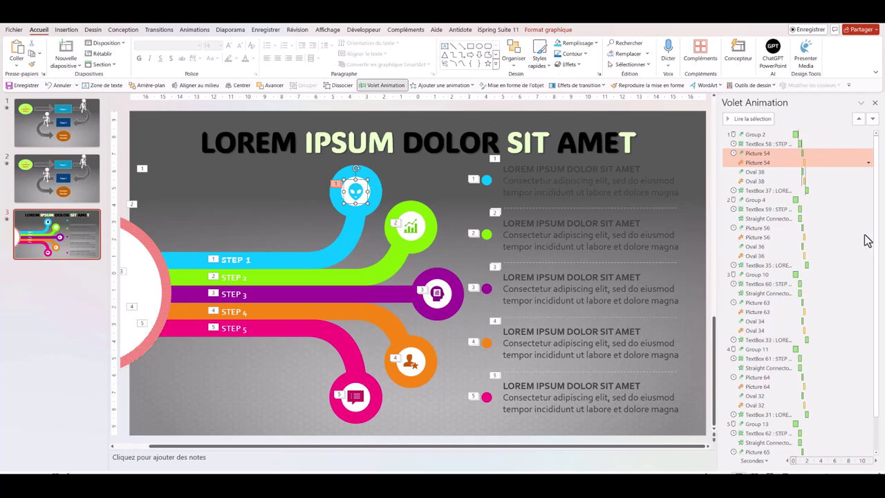
left_click(818, 124)
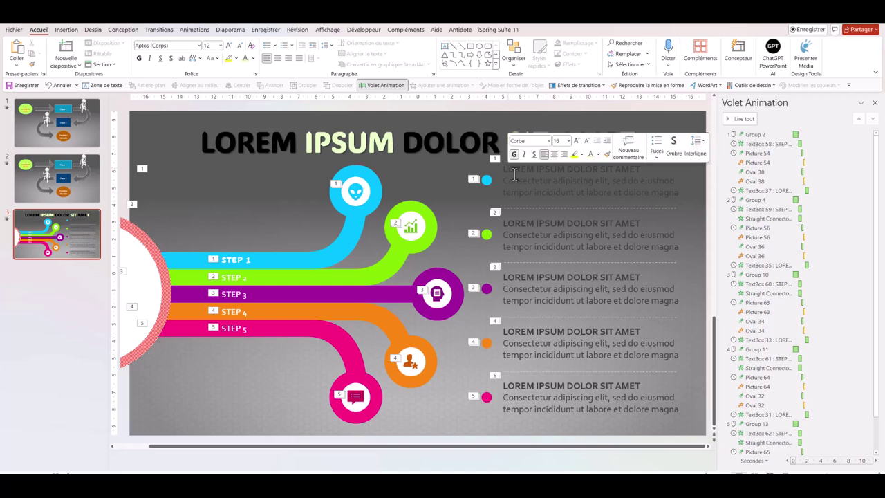
Paste the copied A–E multicolour infographic slide in as slide 4
left_click(510, 168)
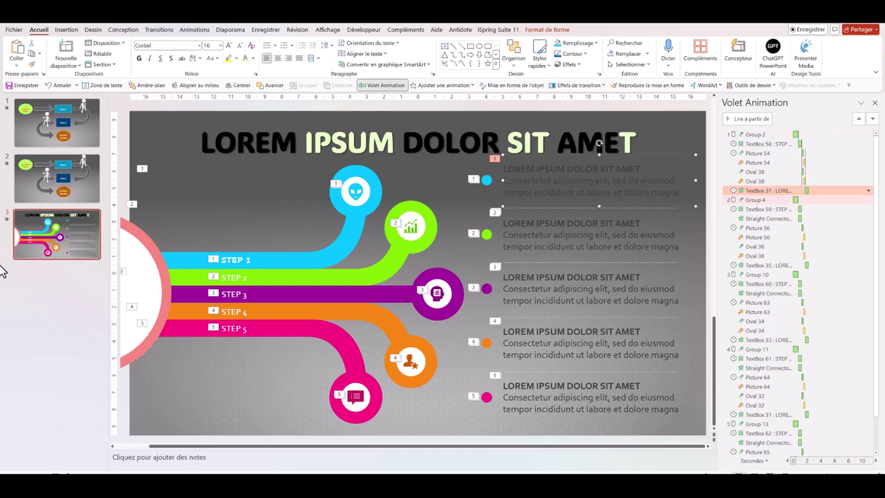
key("ctrl+v")
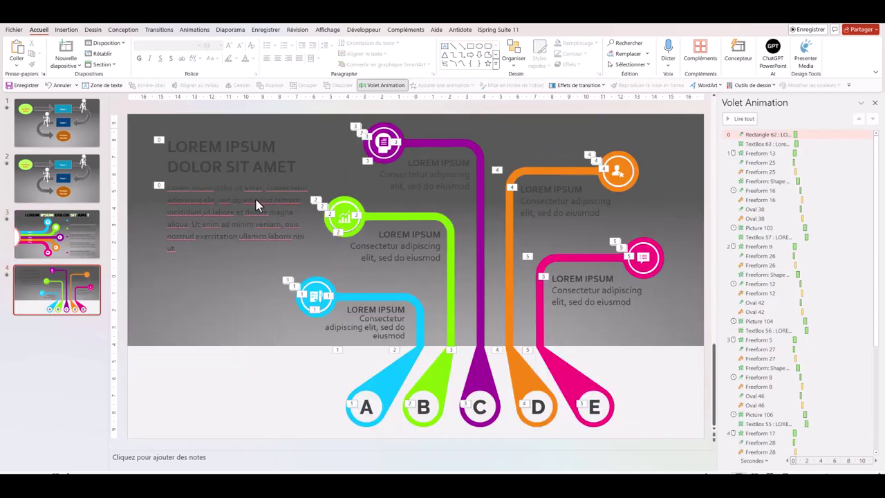
Try dragging the blue A drop shape and the light bottom band to new positions
left_click(233, 150)
left_click(181, 164)
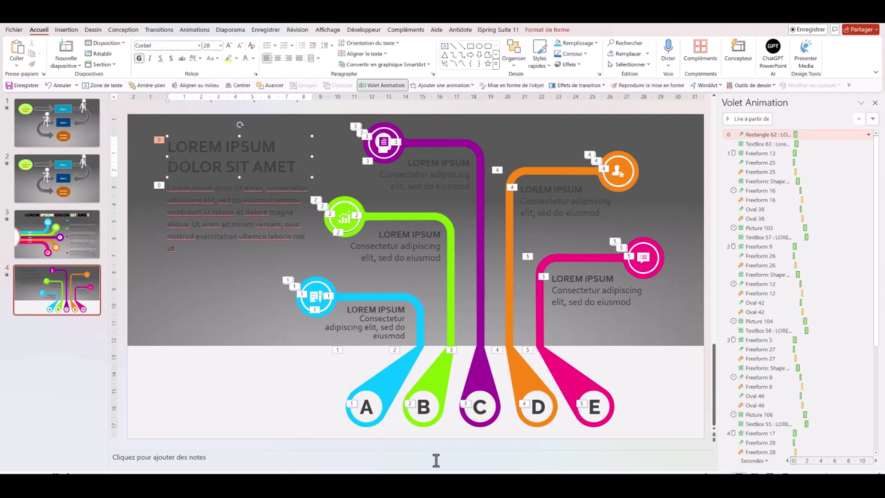
left_click(389, 385)
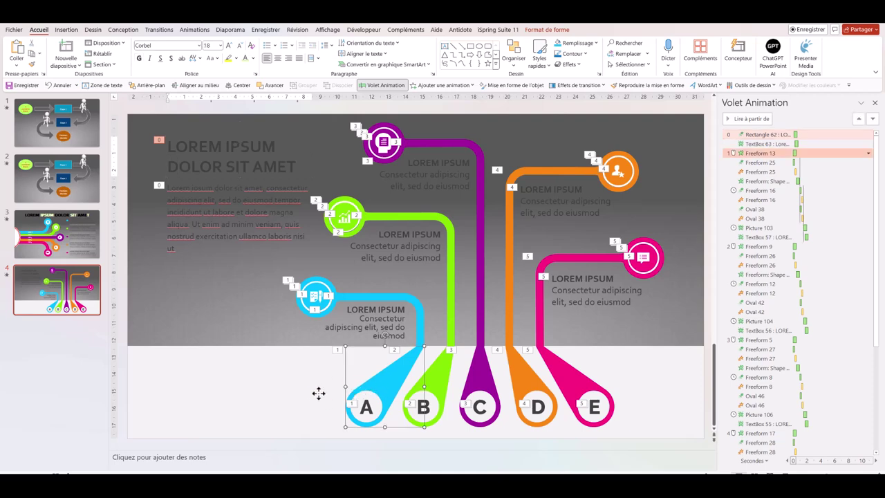
left_click_drag(383, 385, 304, 397)
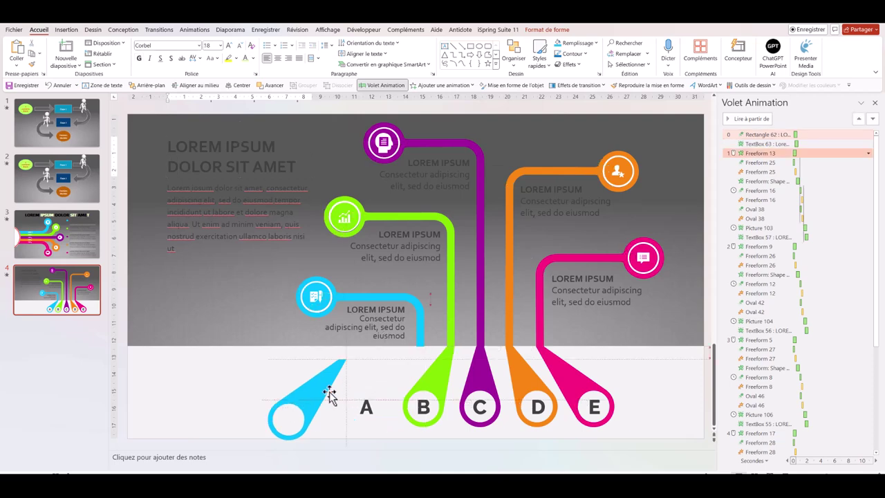
left_click_drag(392, 375, 355, 380)
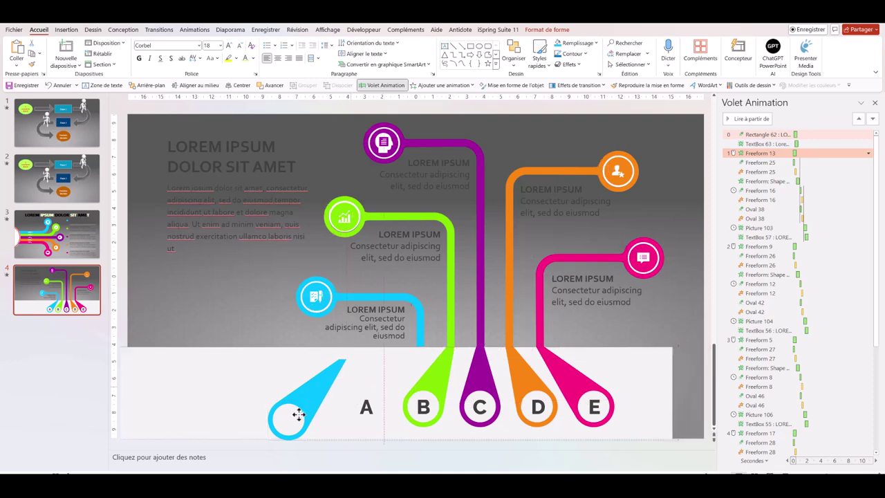
Undo the last three changes to revert the trial moves
left_click(61, 85)
left_click(61, 85)
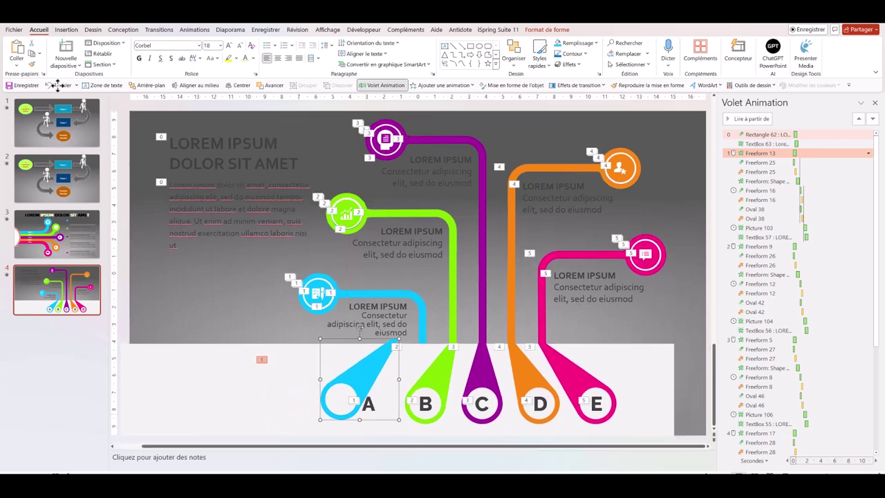
left_click(61, 85)
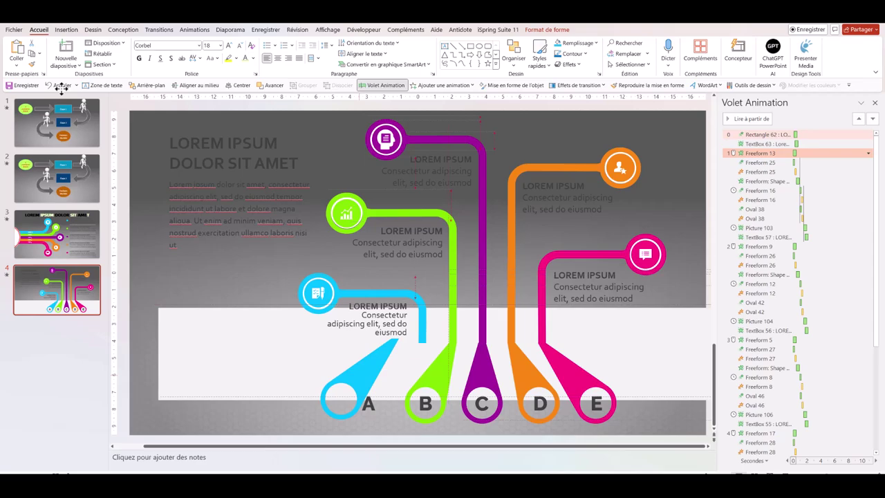
left_click(61, 85)
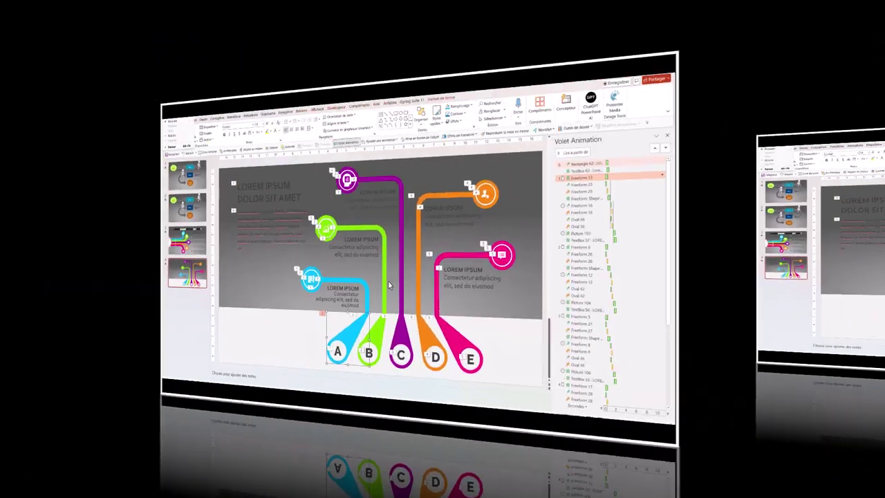